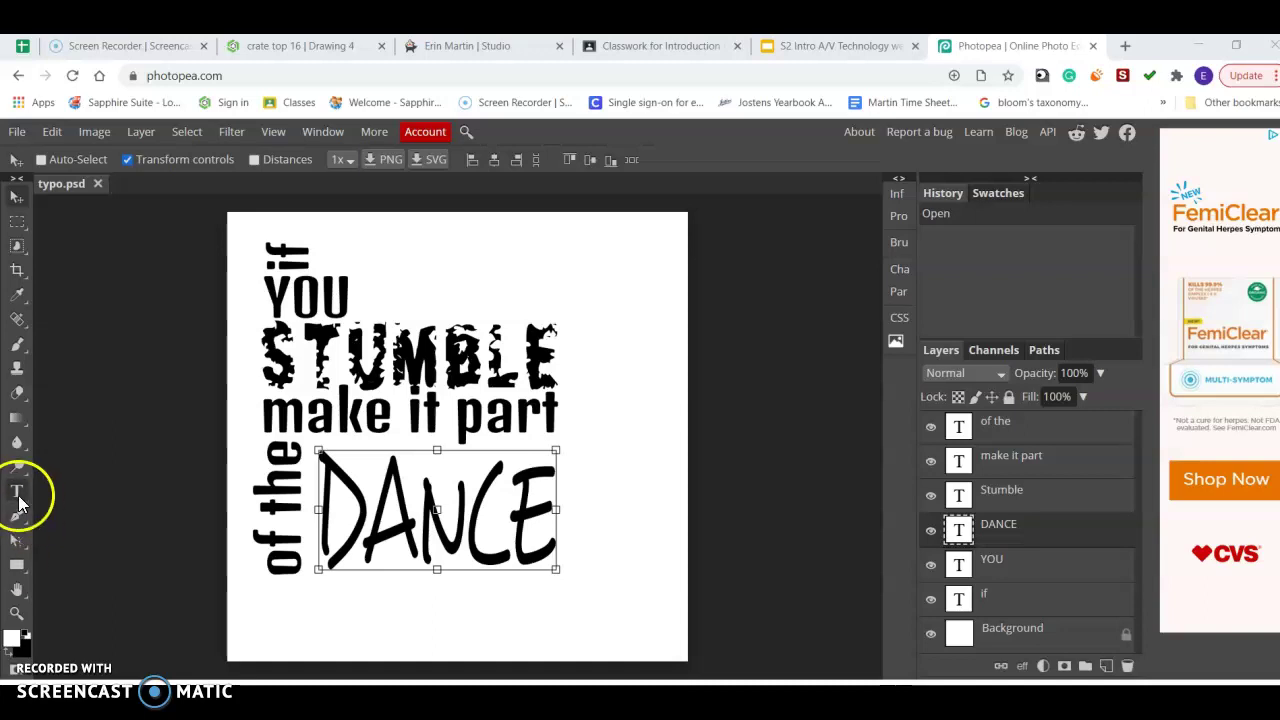
Step: Select the whole "make it part" text for editing and enable all font categories in the font list
left_click(16, 491)
left_click(263, 412)
left_click_drag(263, 412, 578, 411)
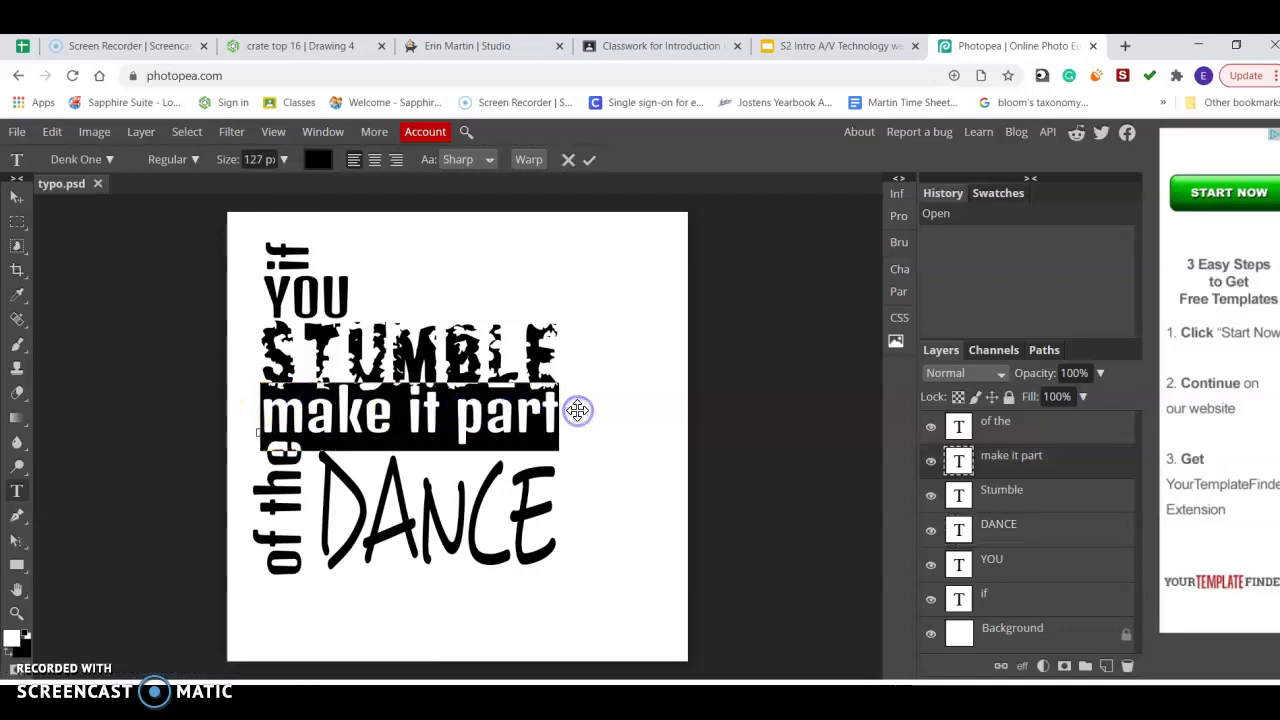
left_click(94, 158)
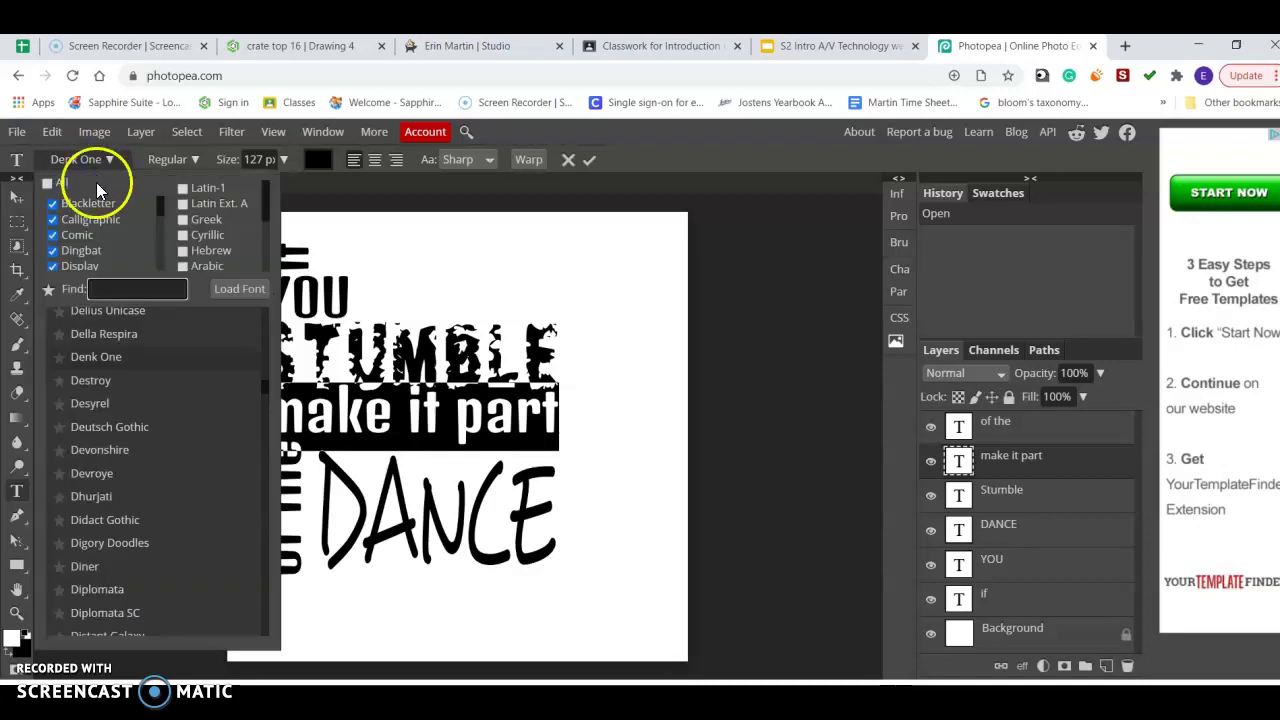
scroll(139, 404, "down", 3)
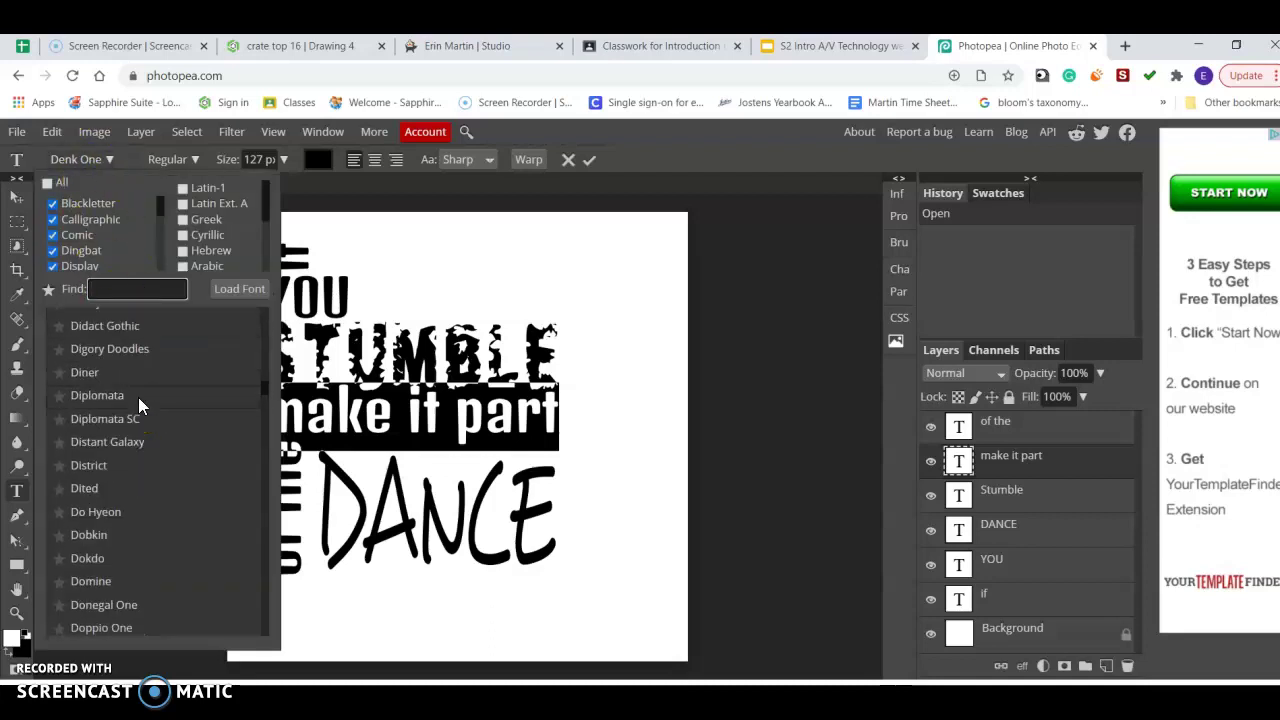
scroll(139, 404, "up", 5)
scroll(139, 404, "up", 3)
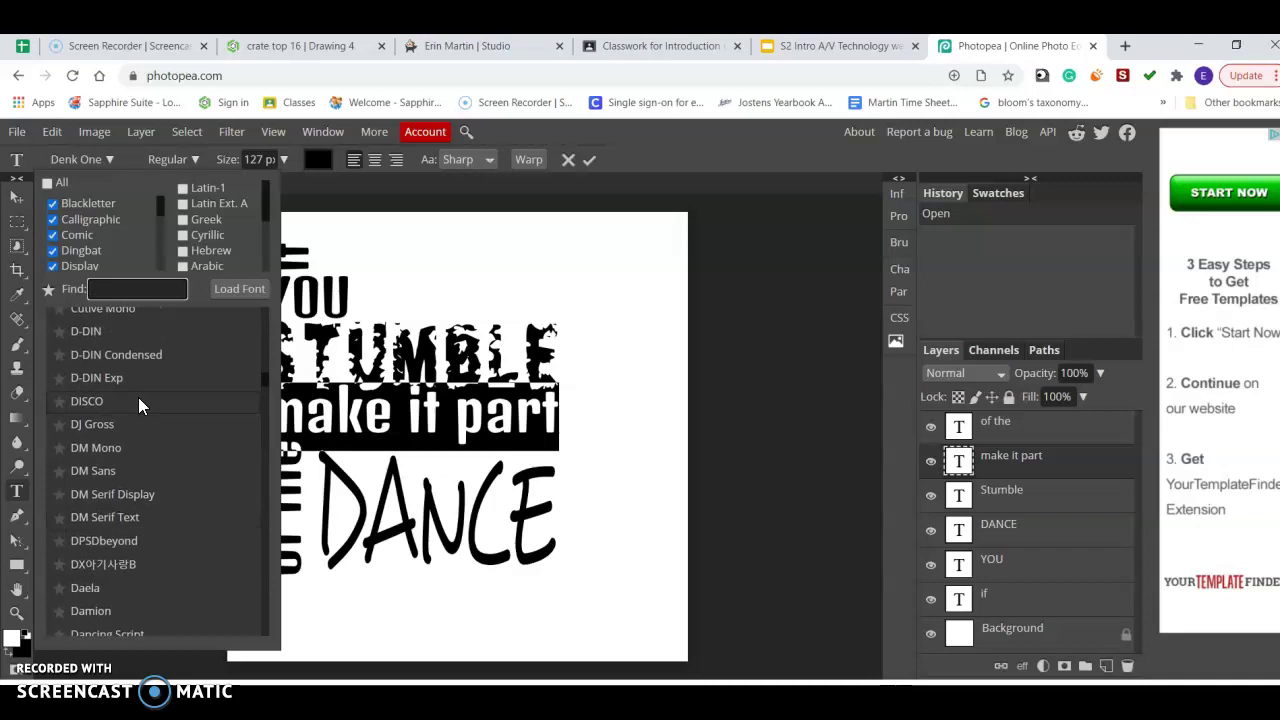
left_click(48, 183)
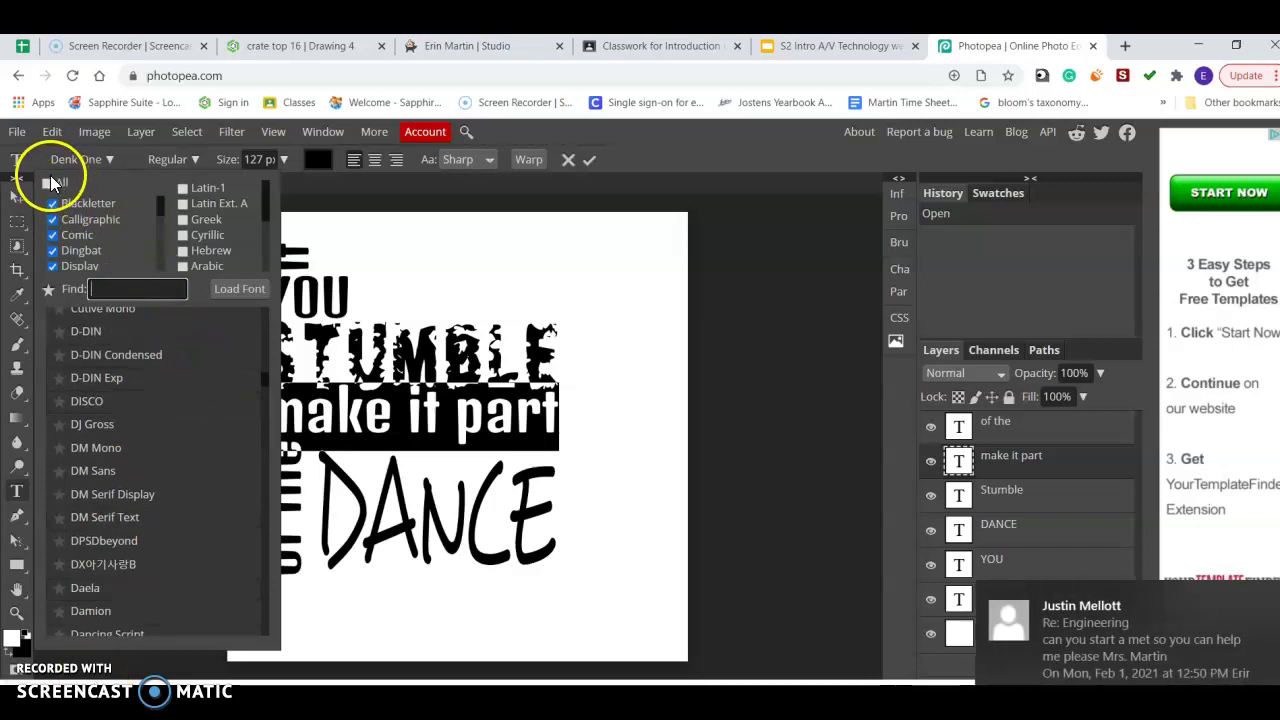
left_click(151, 453)
Step: Set the font of the "make it part" text to Clicker Script
scroll(153, 462, "up", 6)
scroll(153, 462, "up", 4)
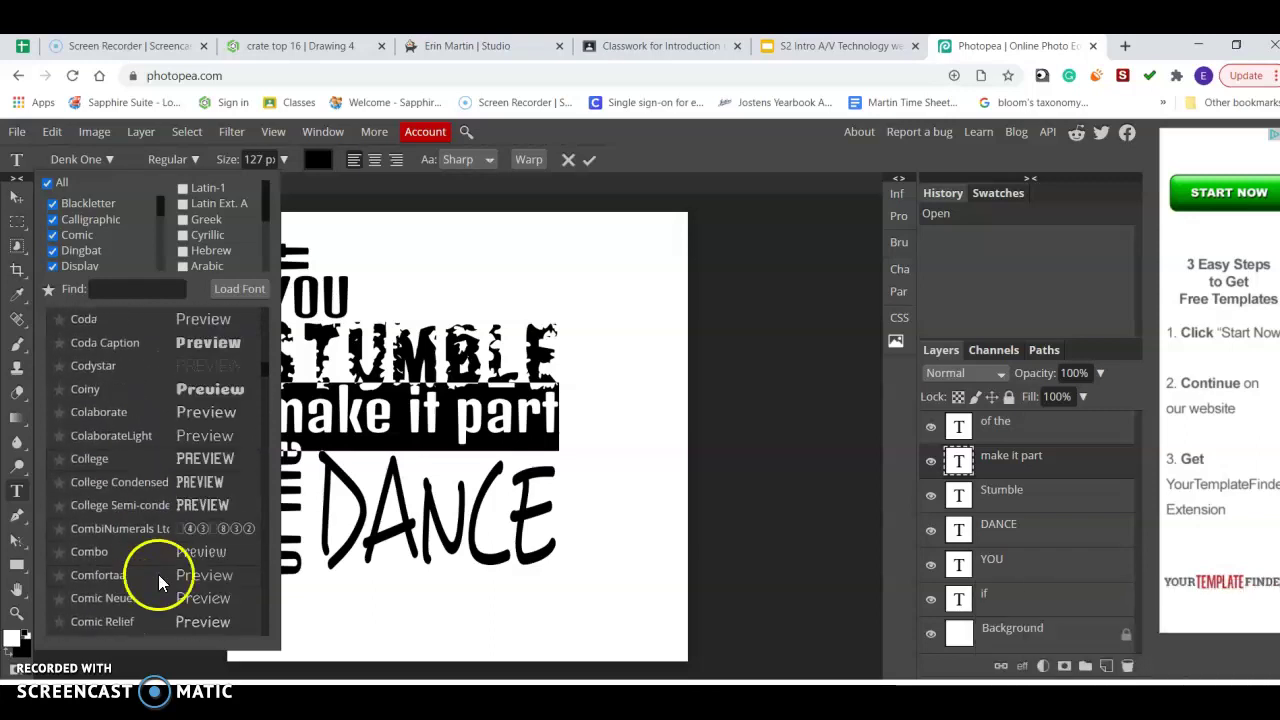
scroll(163, 482, "up", 3)
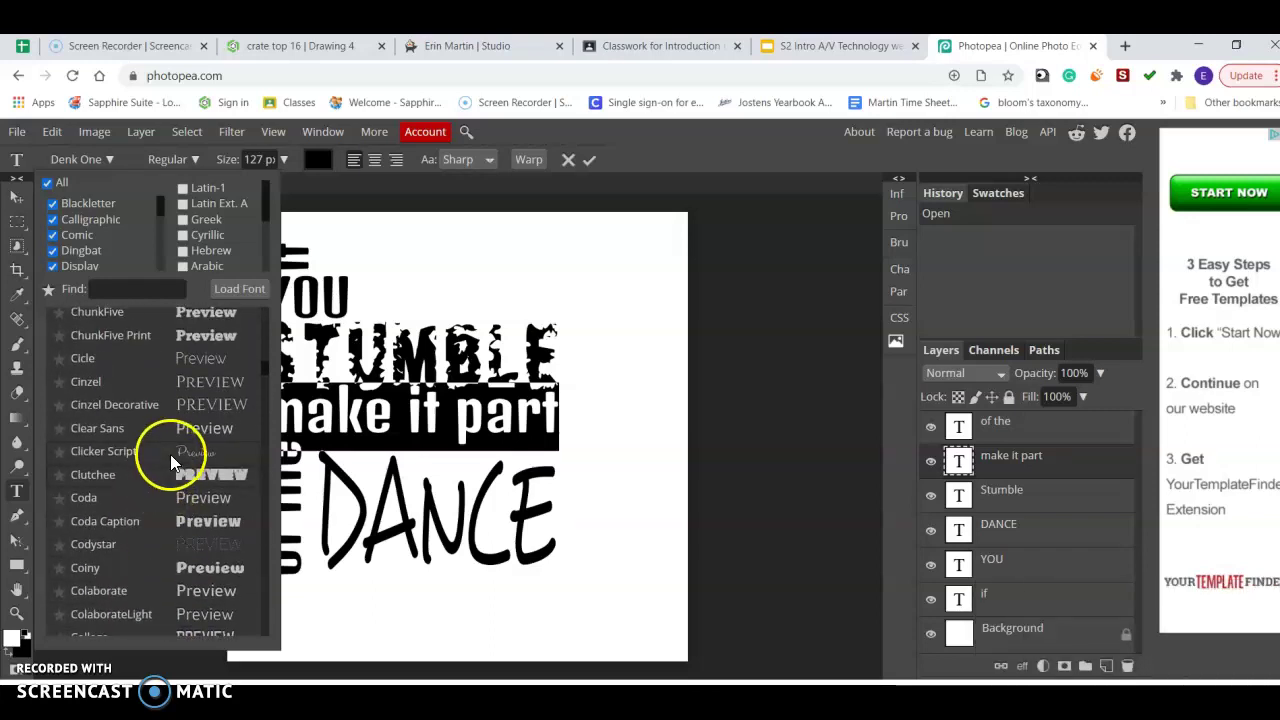
left_click(170, 455)
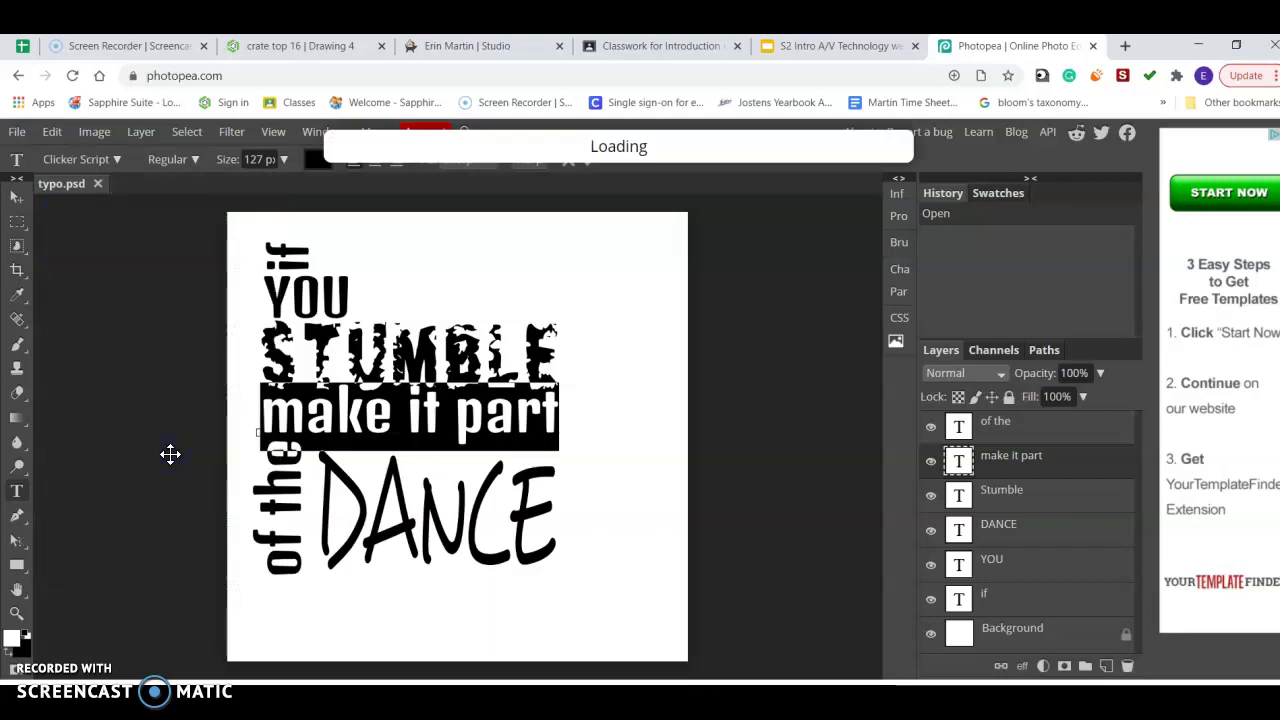
left_click(327, 435)
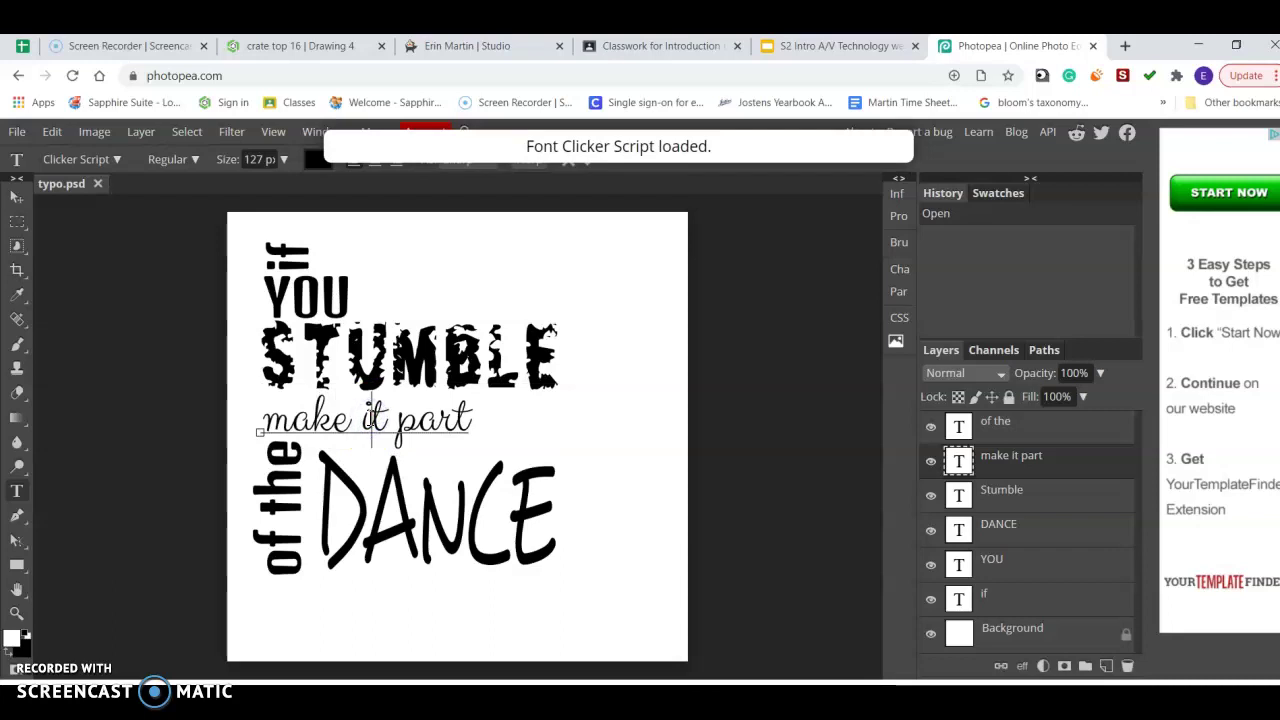
left_click(414, 420)
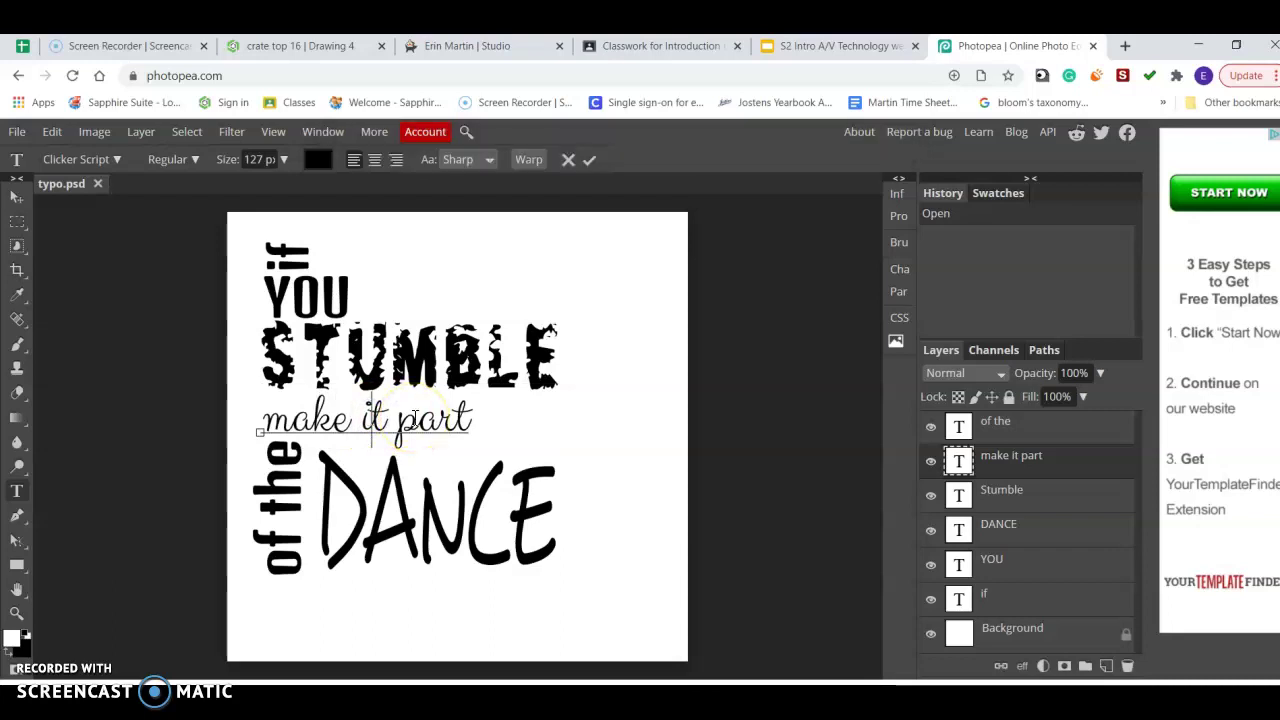
Step: Scale the "make it part" text to about 141% to match STUMBLE's width and move it down to Y 466 px
left_click(17, 197)
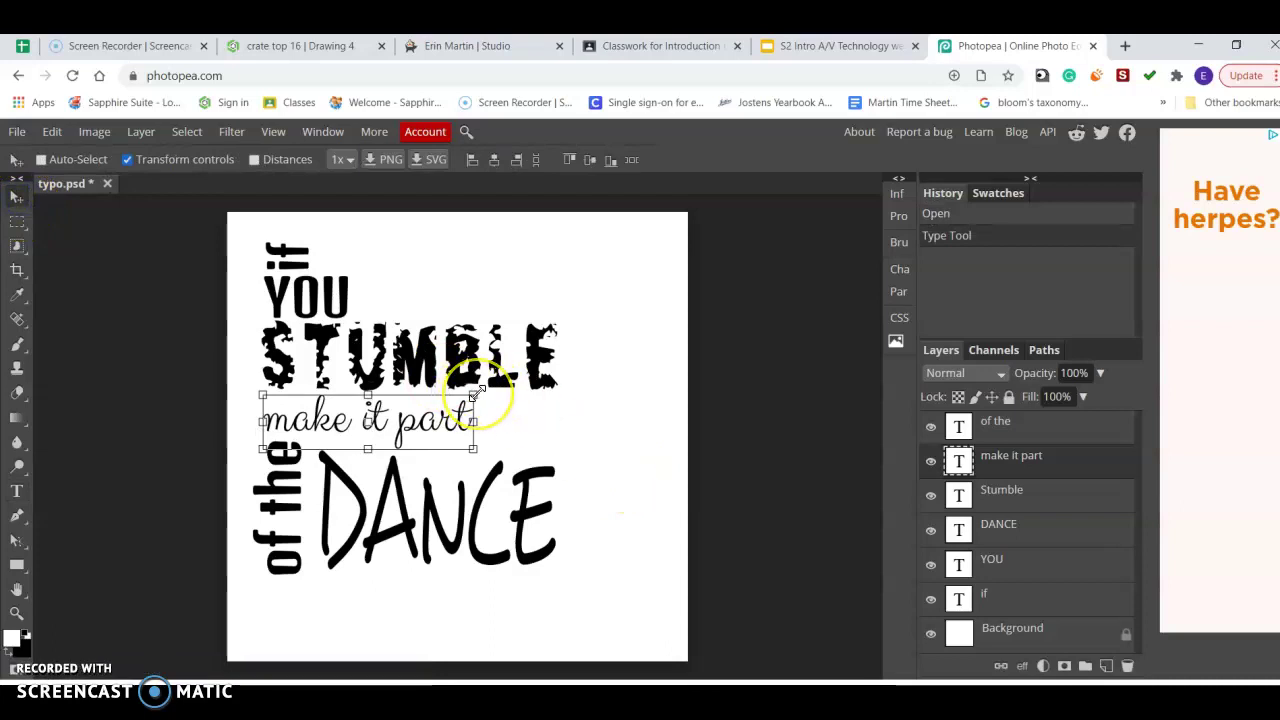
left_click_drag(474, 393, 562, 395)
key("Down")
key("Down")
key("Down")
key("Down")
key("Down")
key("Down")
key("Down")
key("Down")
key("Down")
key("Down")
key("Down")
key("Down")
key("Down")
key("Down")
key("Down")
key("Down")
key("Down")
key("Down")
key("Down")
key("Down")
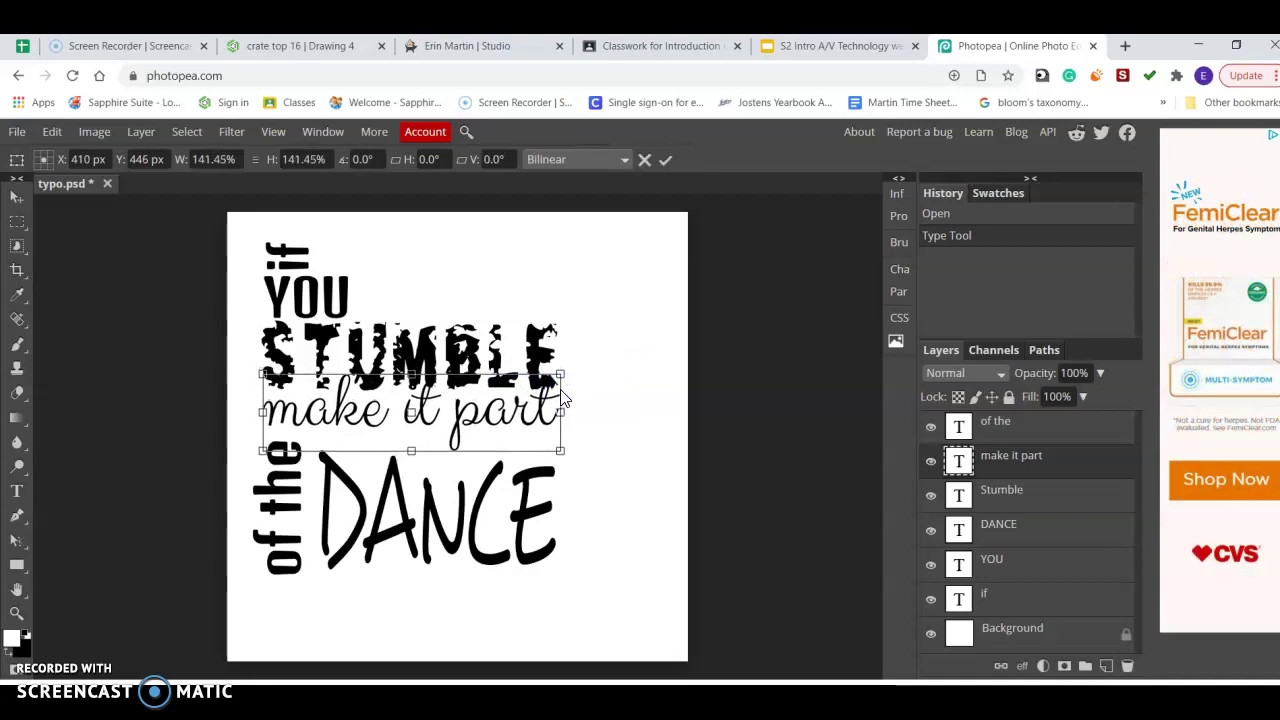
key("Down")
key("Down")
key("Down")
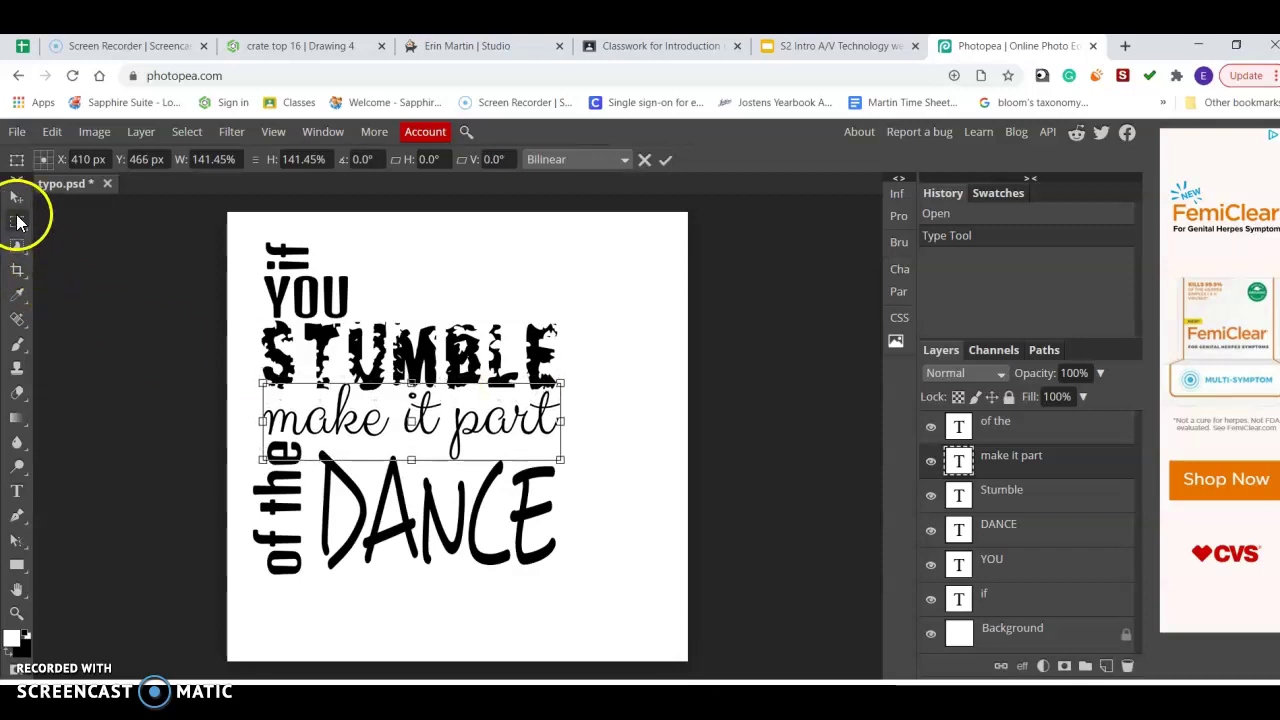
left_click(22, 230)
left_click(54, 314)
left_click(62, 602)
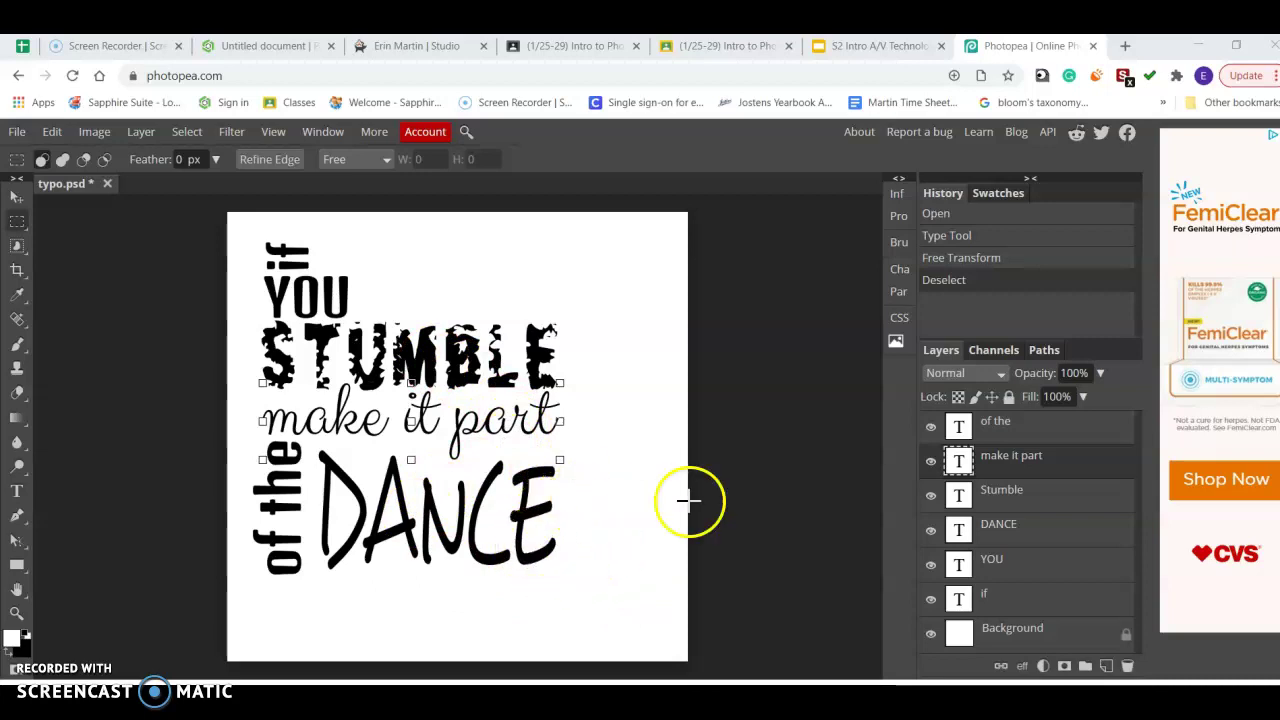
Step: Add a Gradient Overlay to the DANCE layer and open its gradient for editing
double_click(1082, 533)
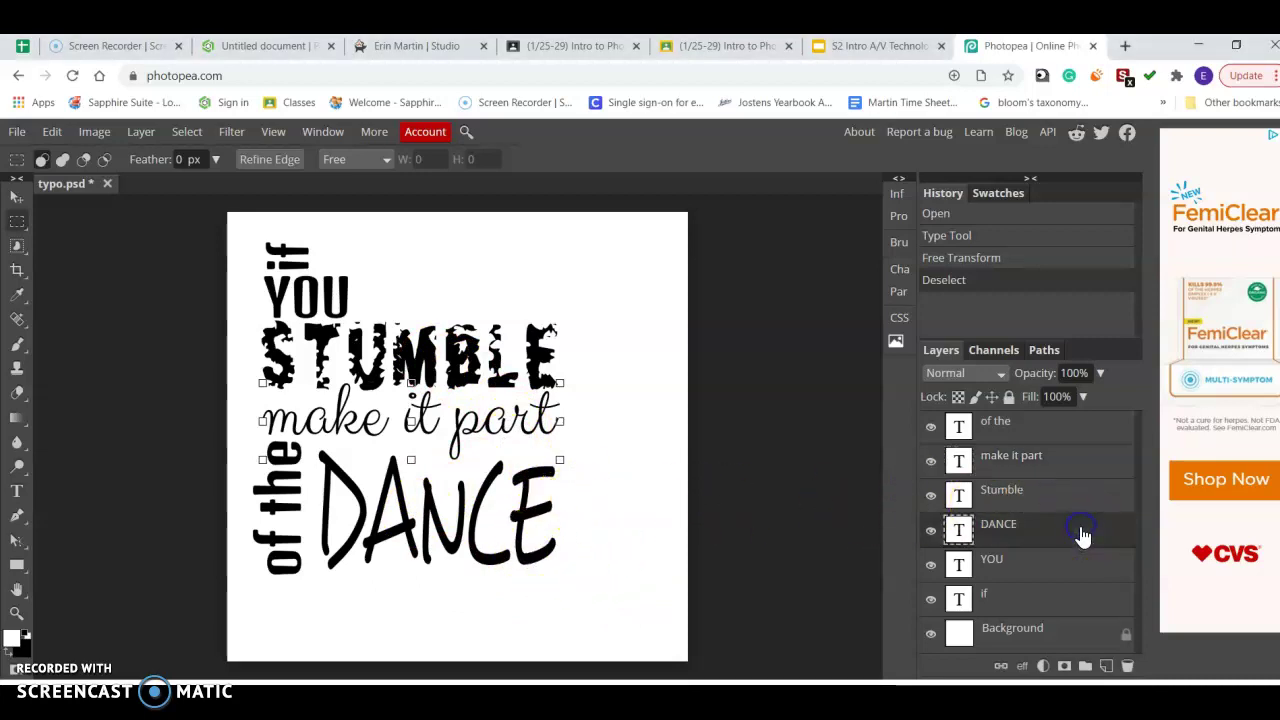
left_click_drag(520, 260, 1038, 178)
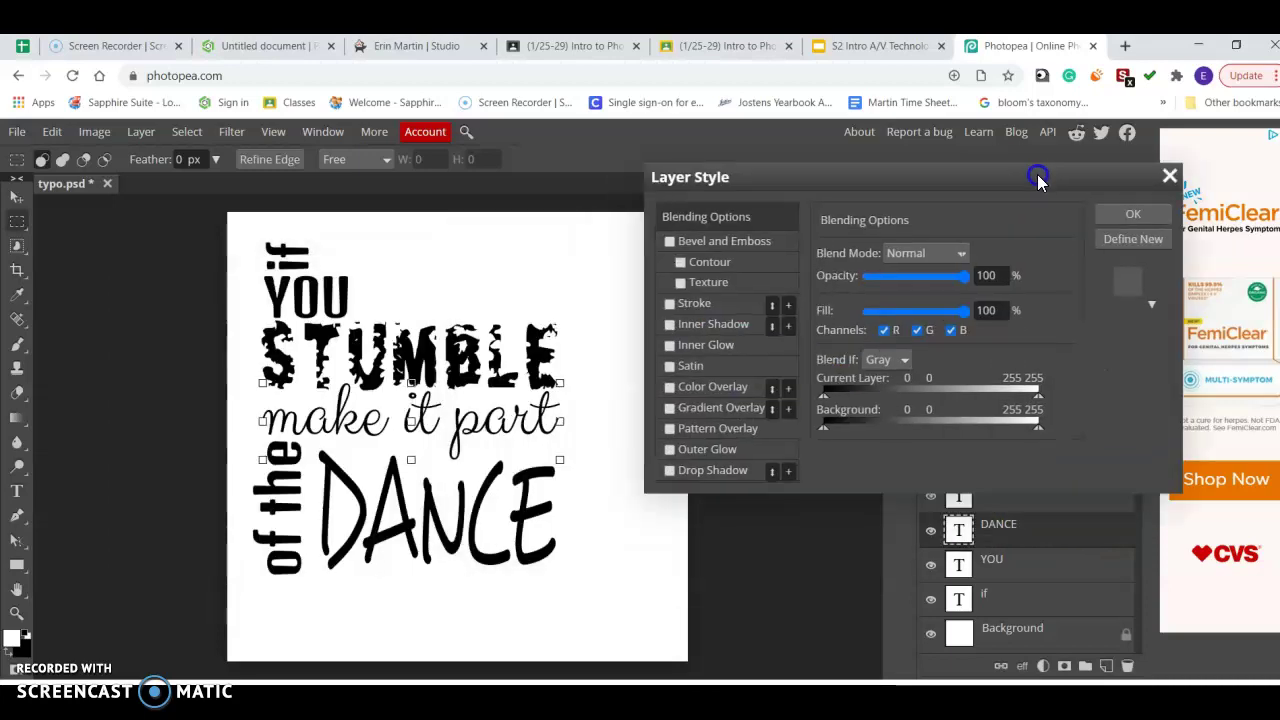
left_click(669, 408)
left_click(687, 410)
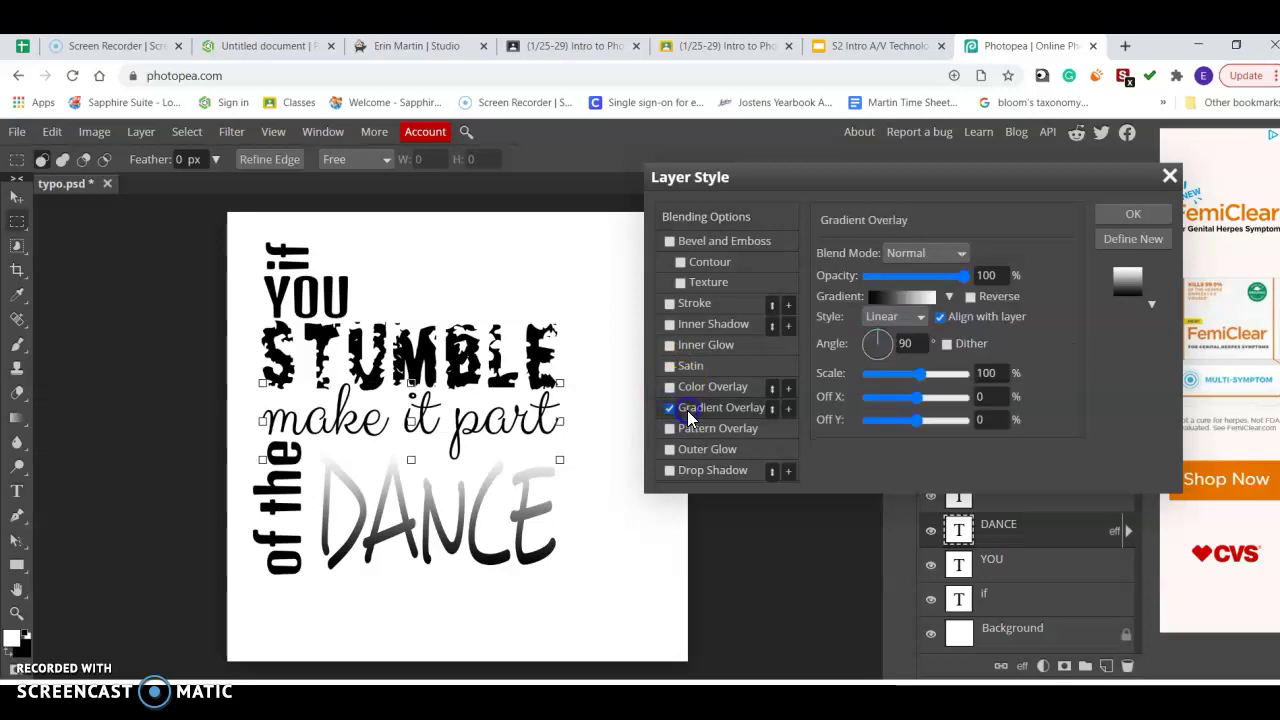
left_click(906, 296)
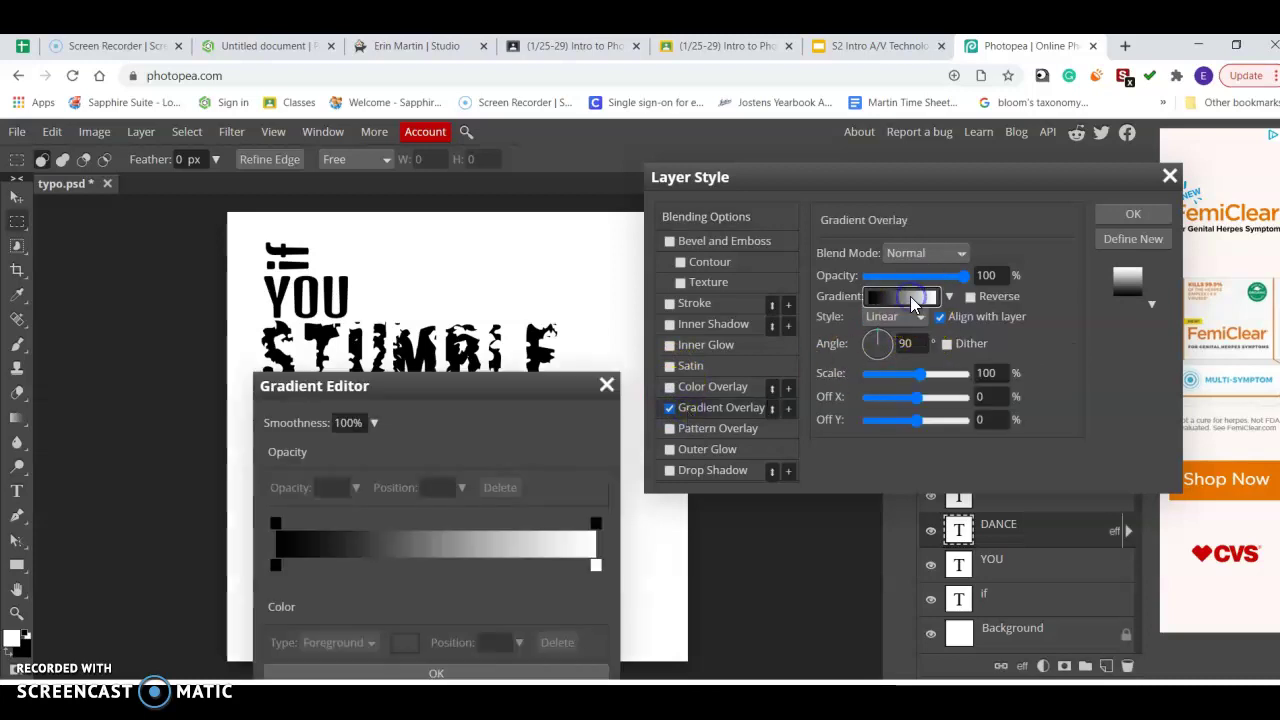
Step: Change the gradient's white end stop to yellow (ffff00) and place a middle color stop at about 31%
left_click_drag(478, 386, 849, 106)
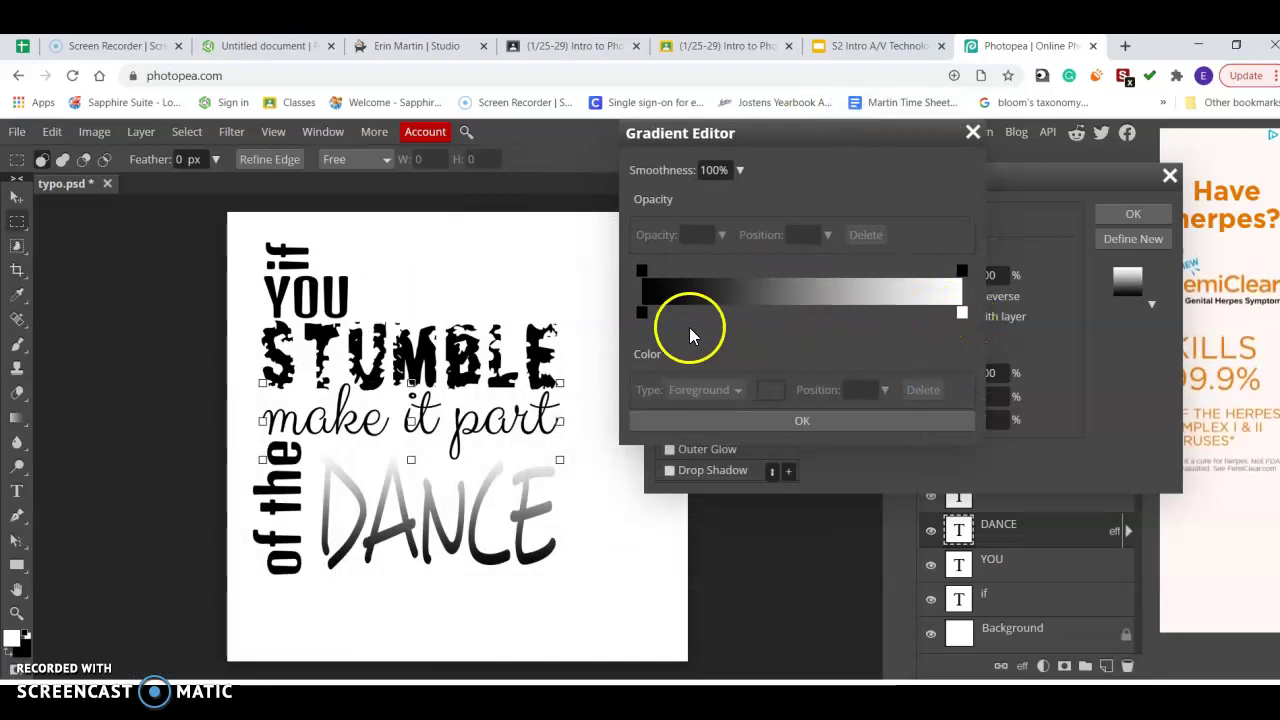
double_click(960, 316)
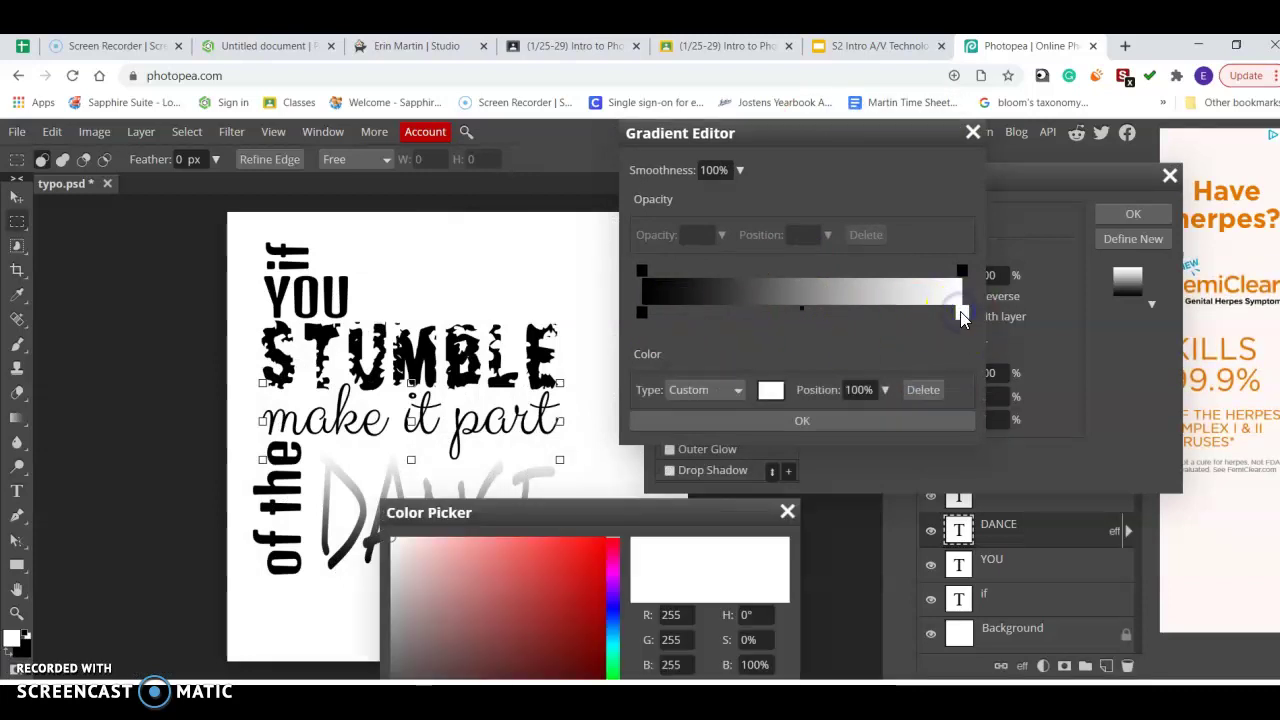
left_click_drag(640, 512, 1040, 202)
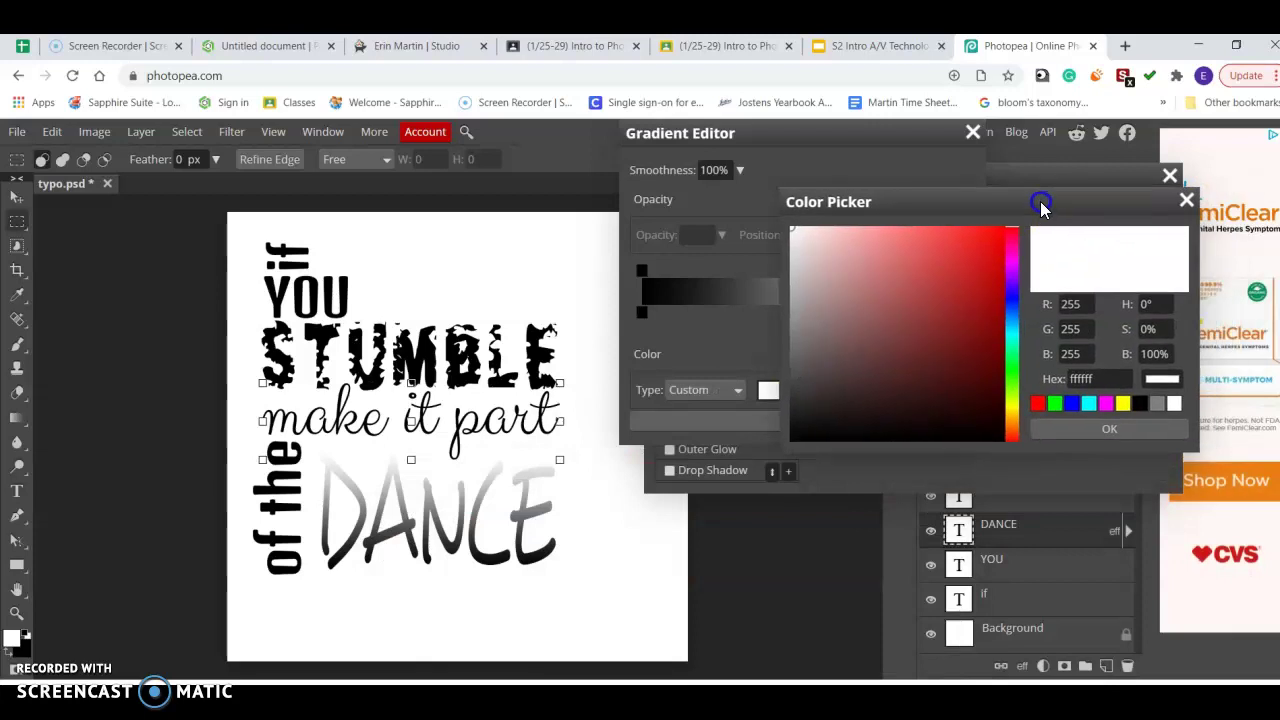
left_click(1123, 404)
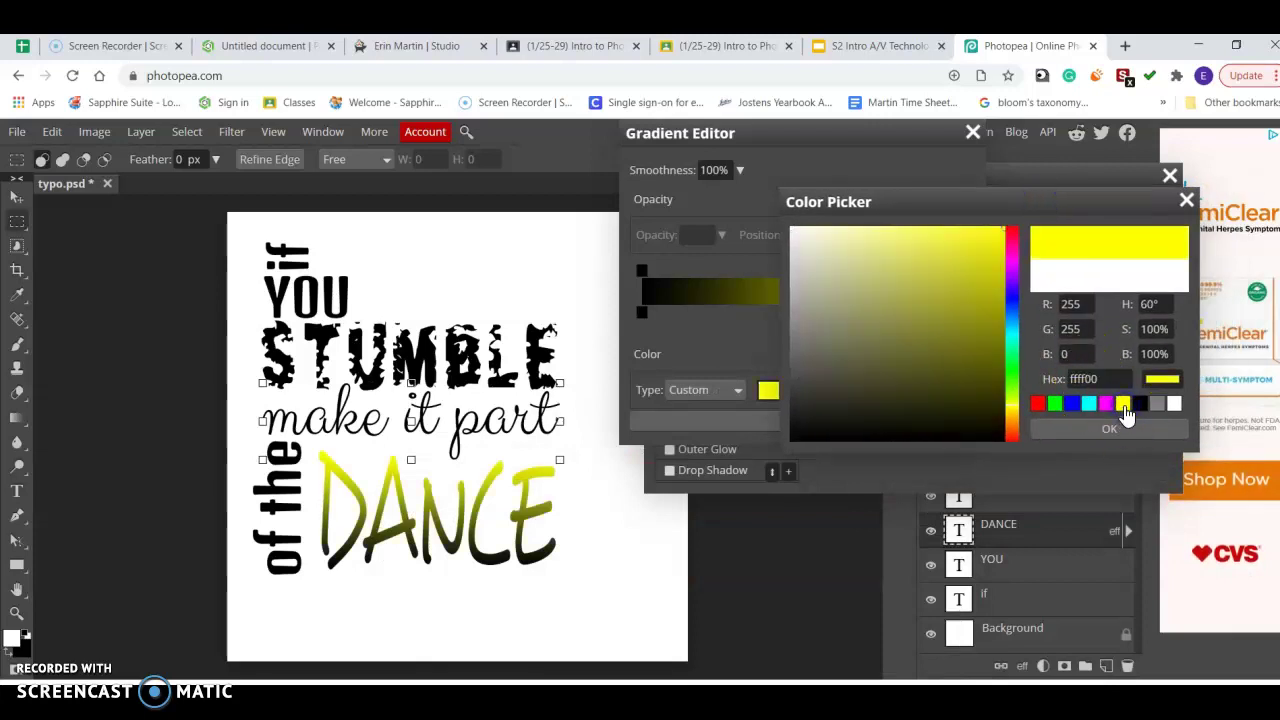
left_click(1094, 428)
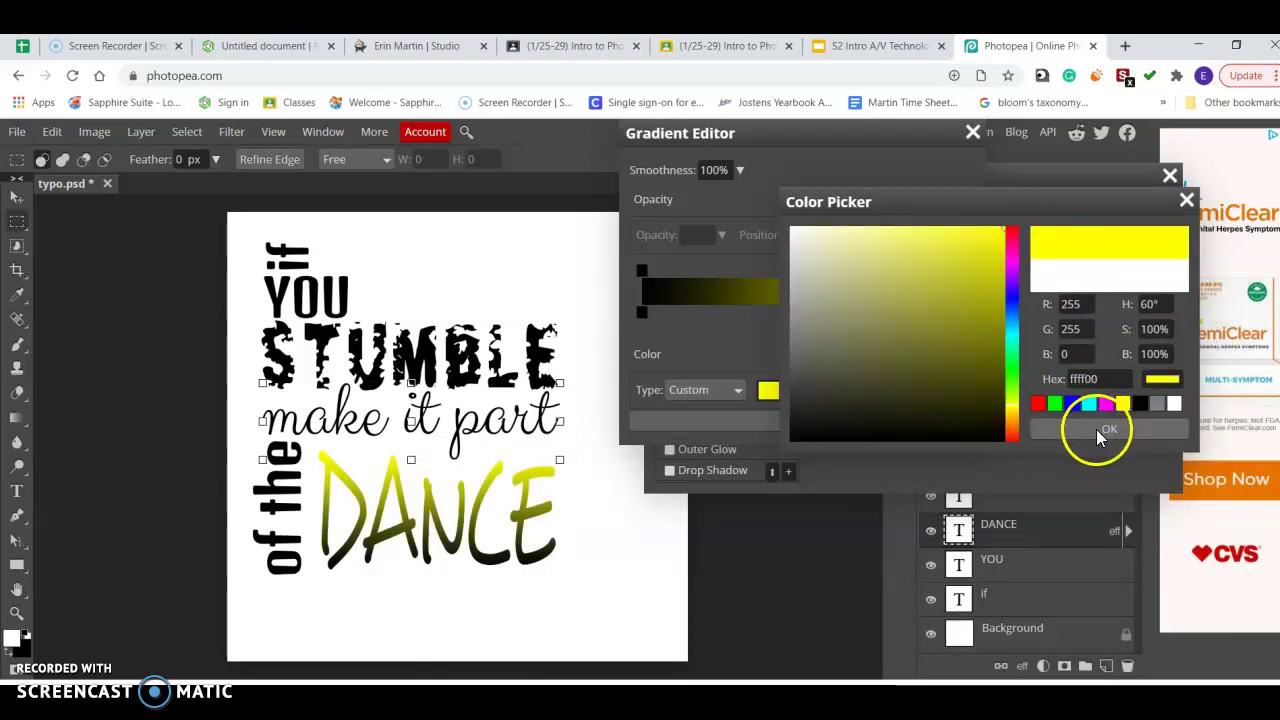
left_click_drag(805, 312, 744, 314)
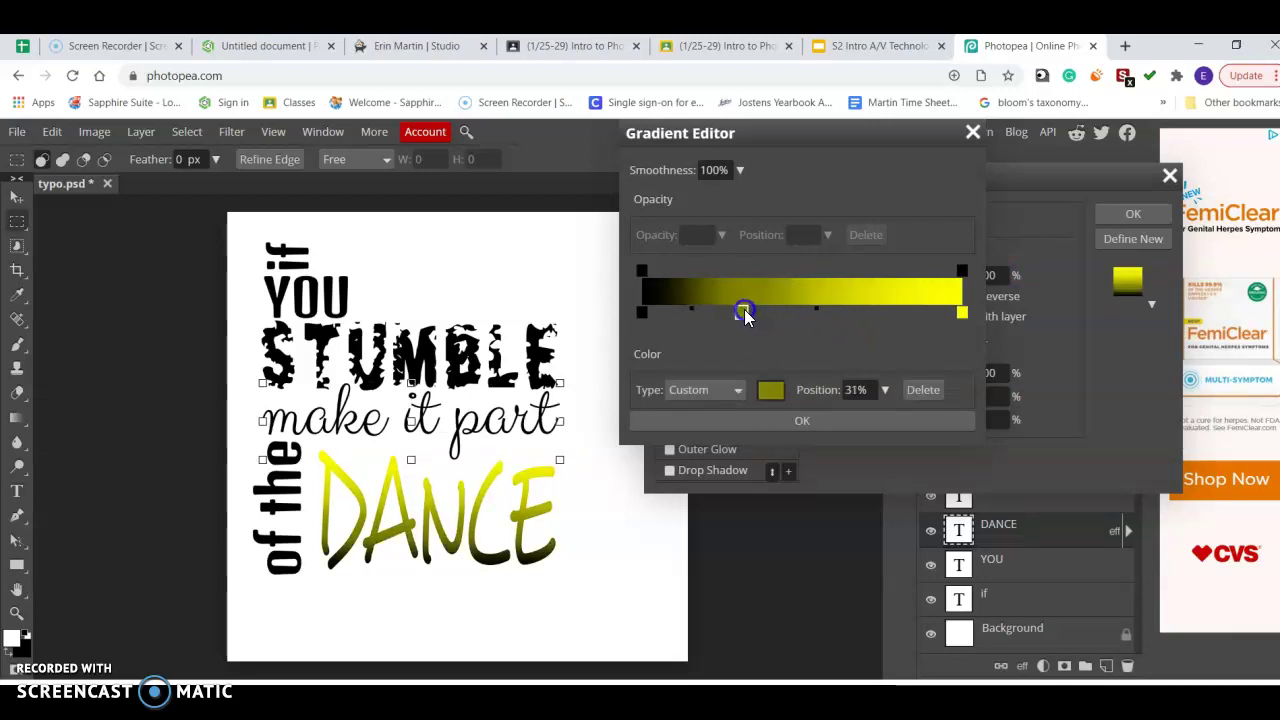
left_click(800, 422)
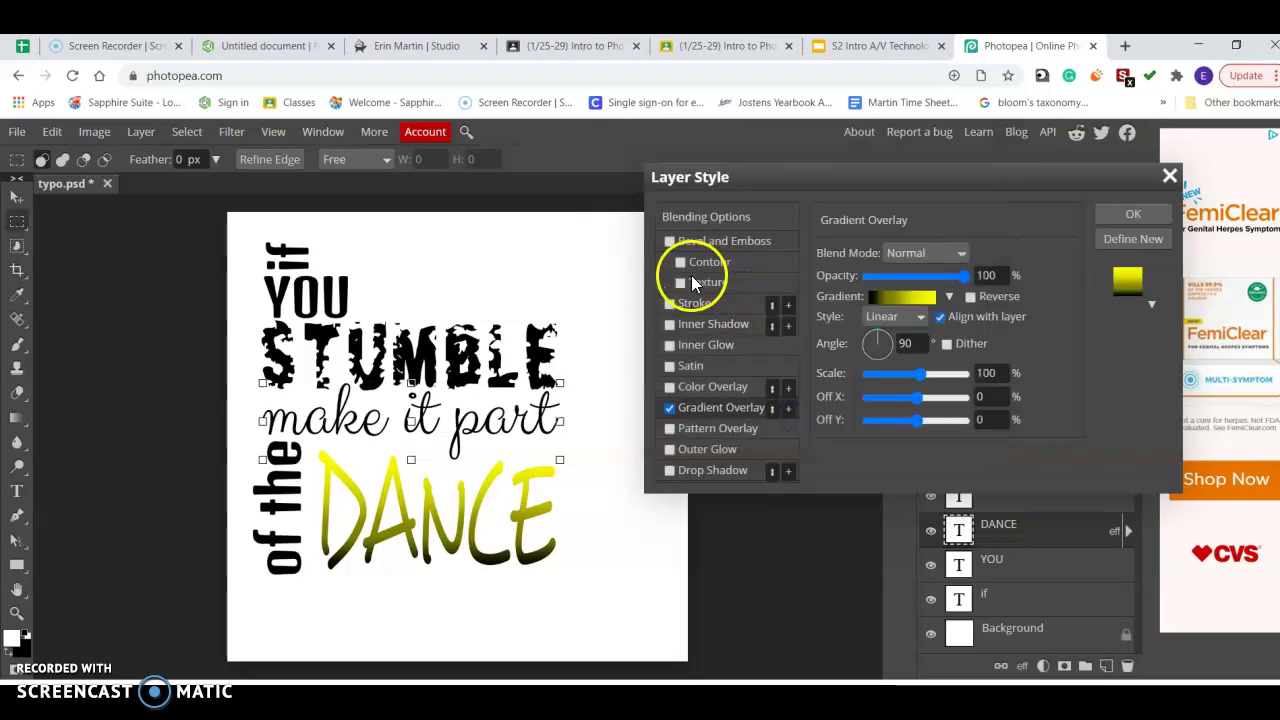
Step: Add a 2 px near-black stroke (040000) to the DANCE layer and apply the layer style
left_click(669, 303)
left_click(686, 306)
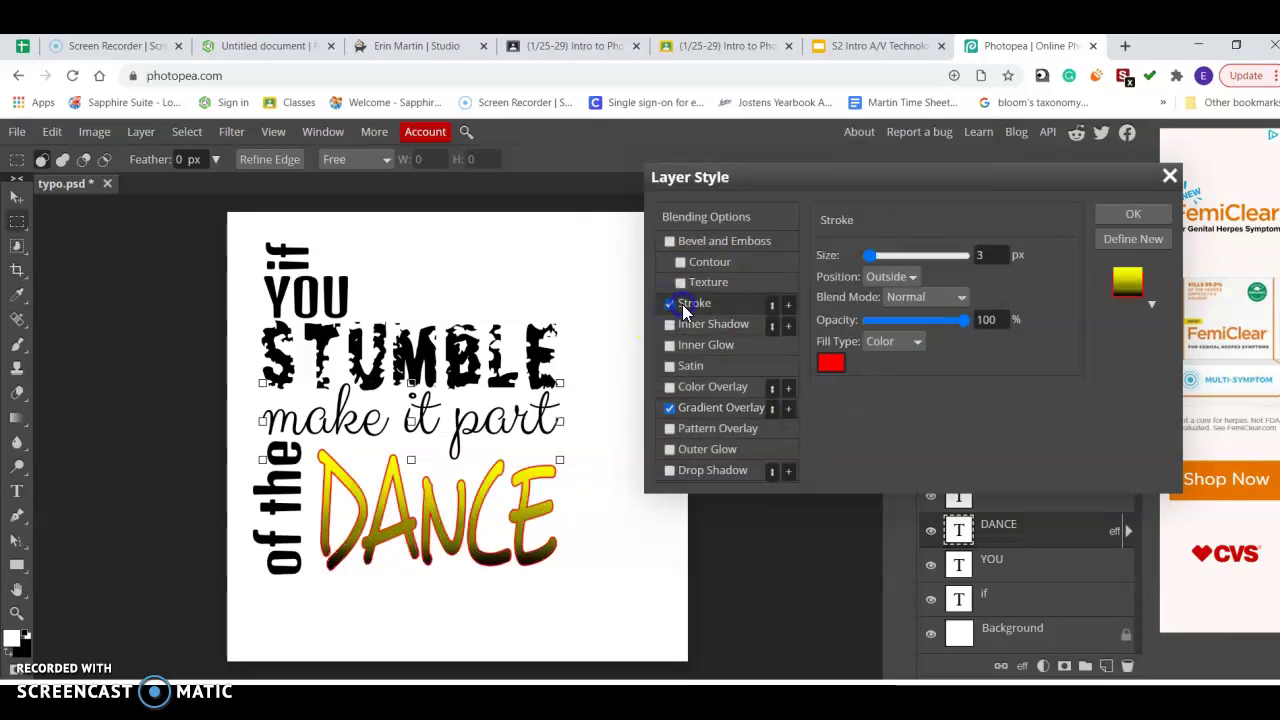
left_click(826, 366)
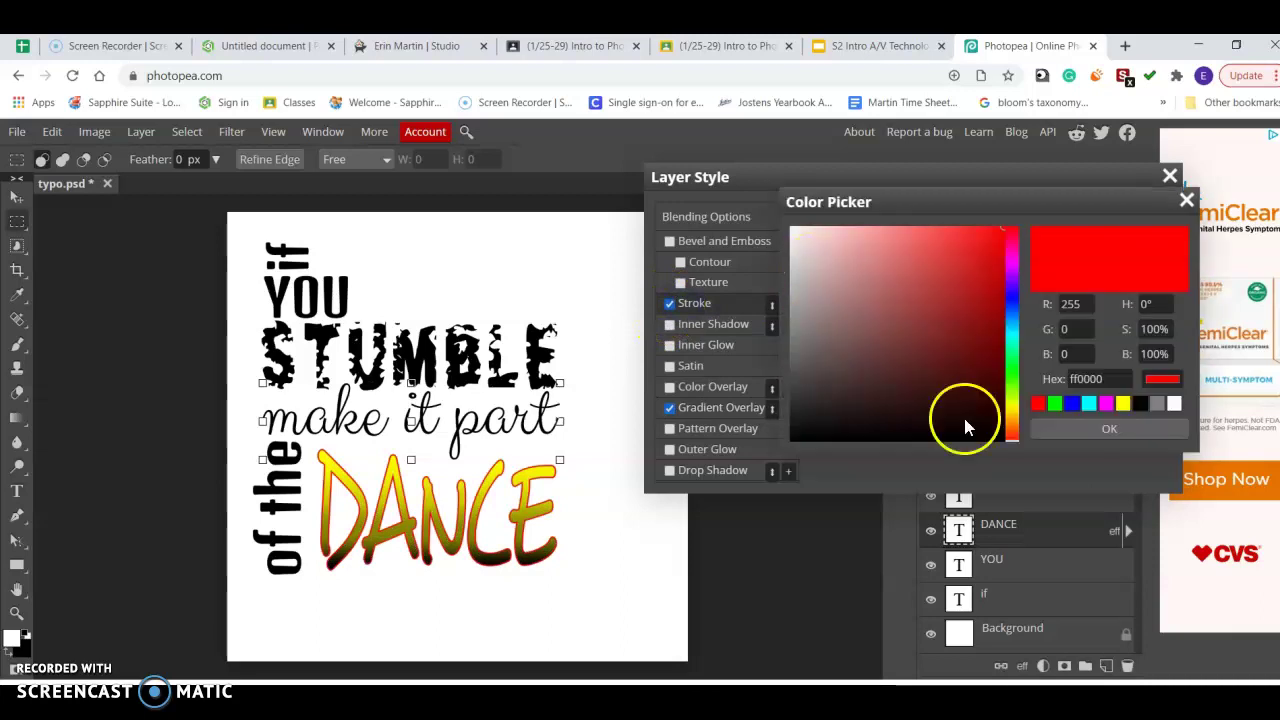
left_click(1001, 439)
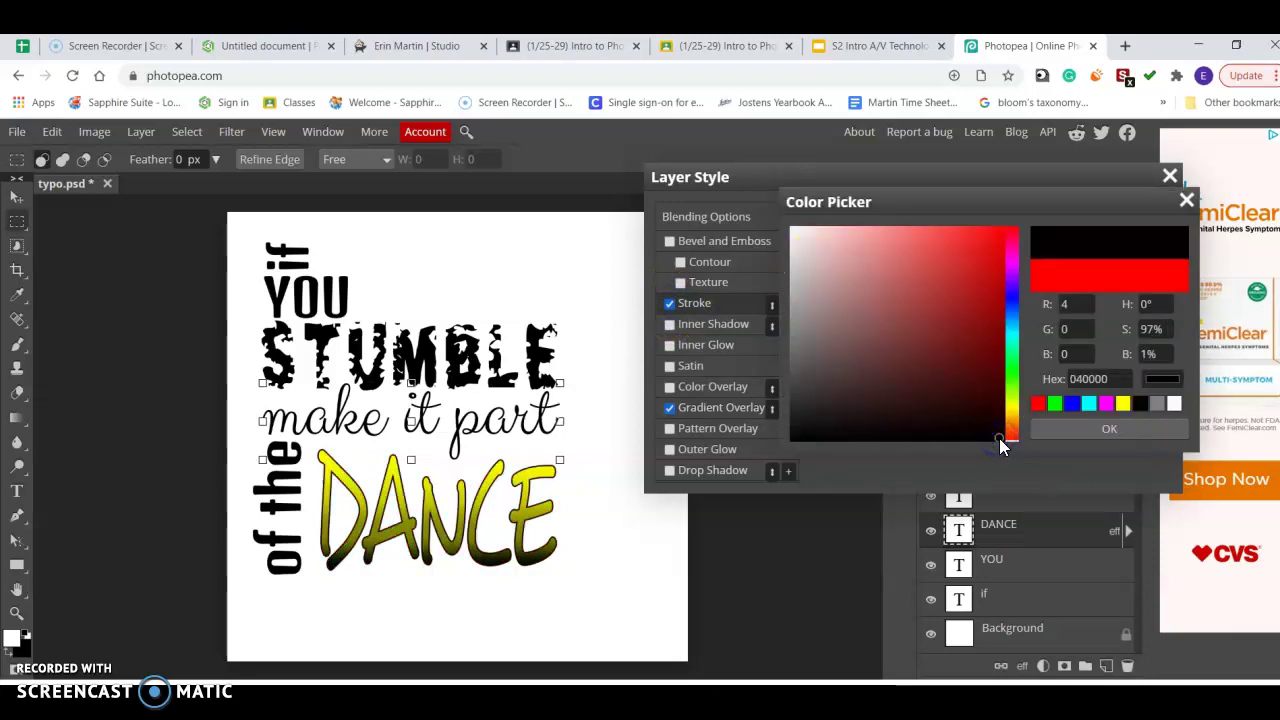
left_click(1057, 429)
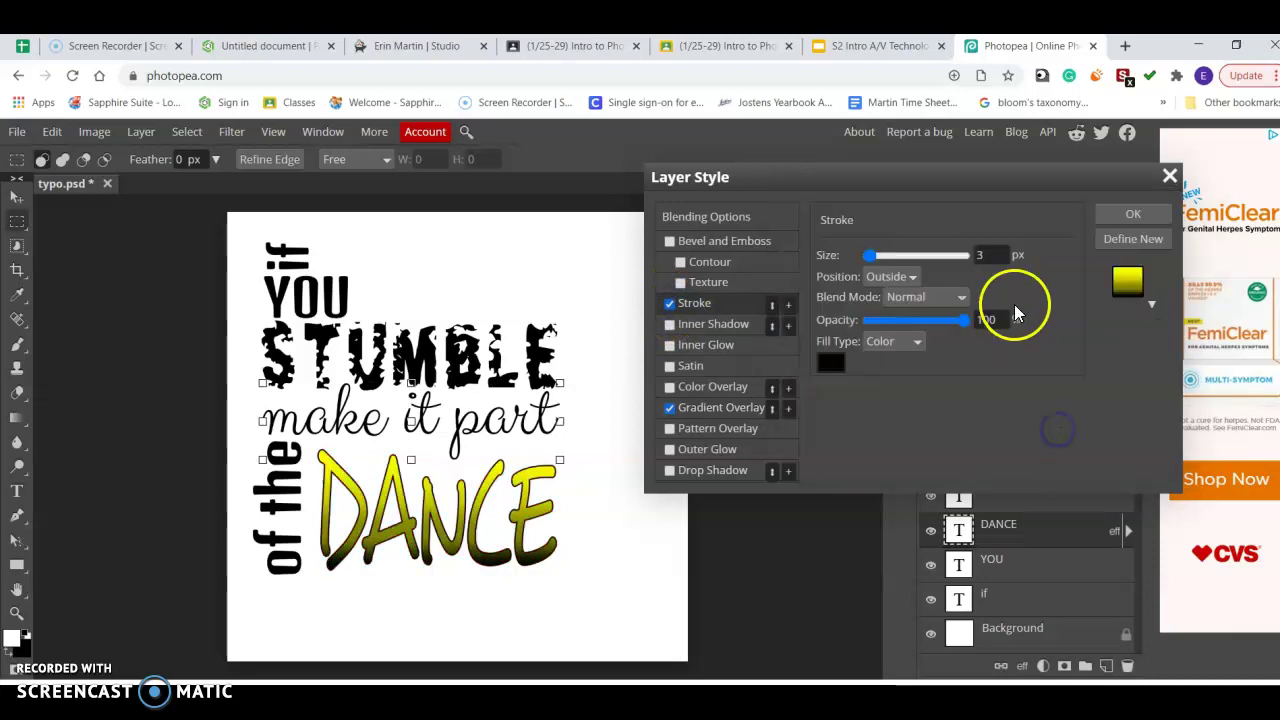
left_click(985, 254)
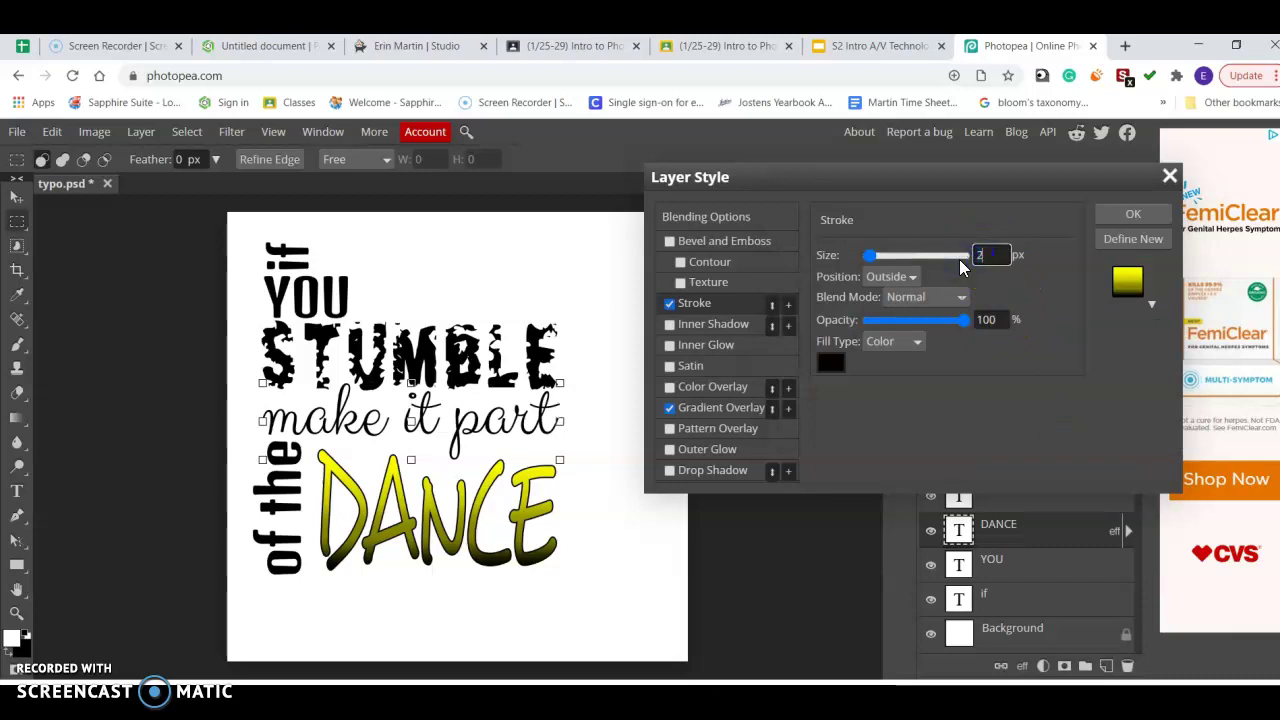
left_click(1130, 214)
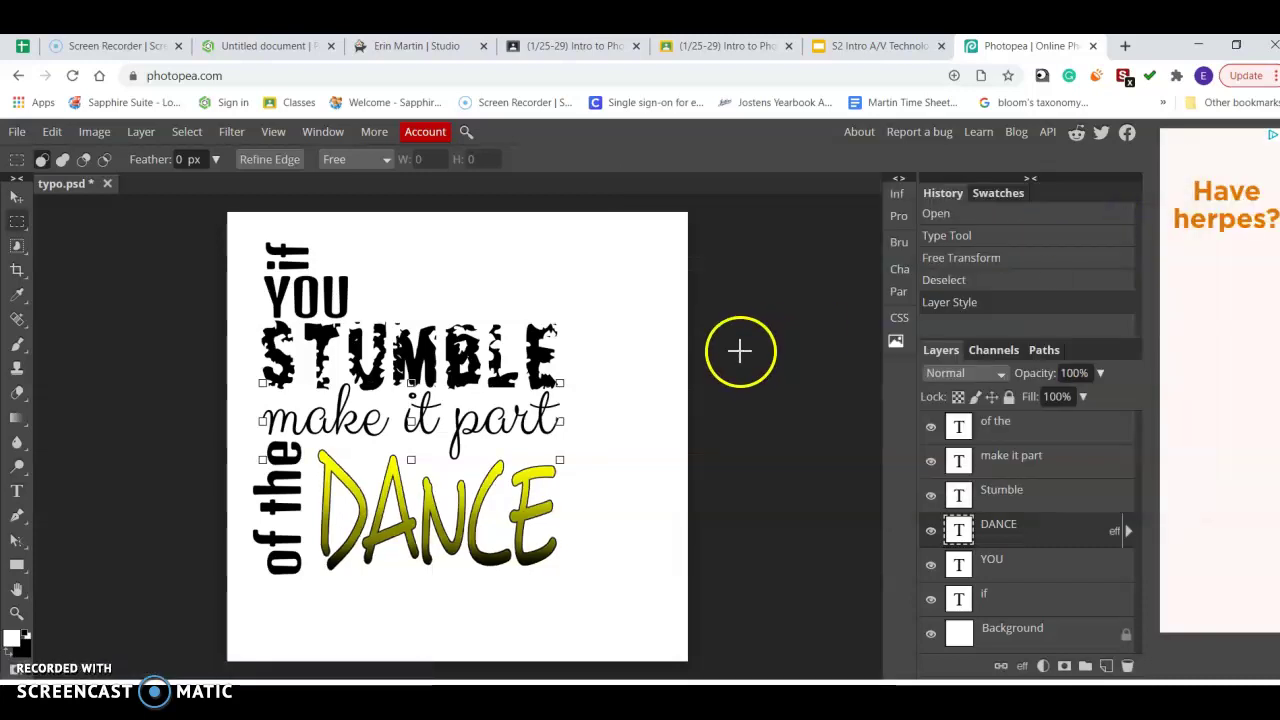
Step: Give the "if" layer a yellow (f4ff00) Color Overlay and a 2 px black outside stroke, and apply the layer style
left_click(16, 197)
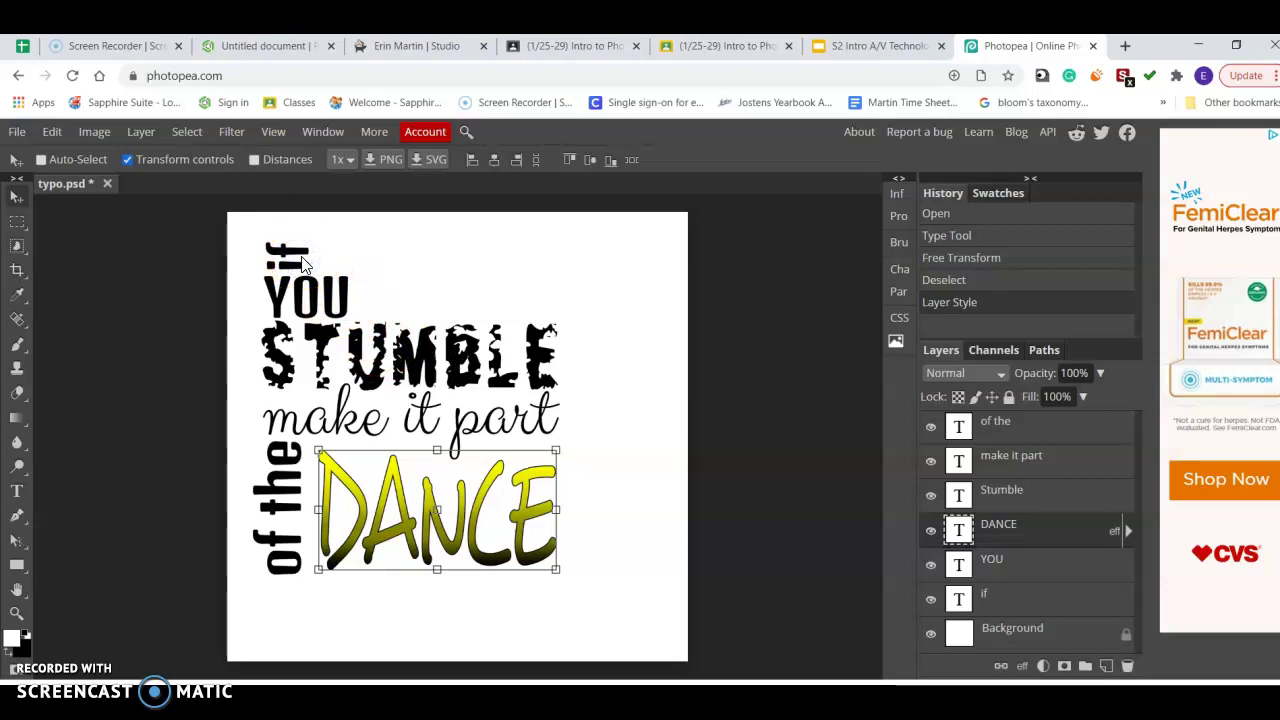
left_click(1055, 598)
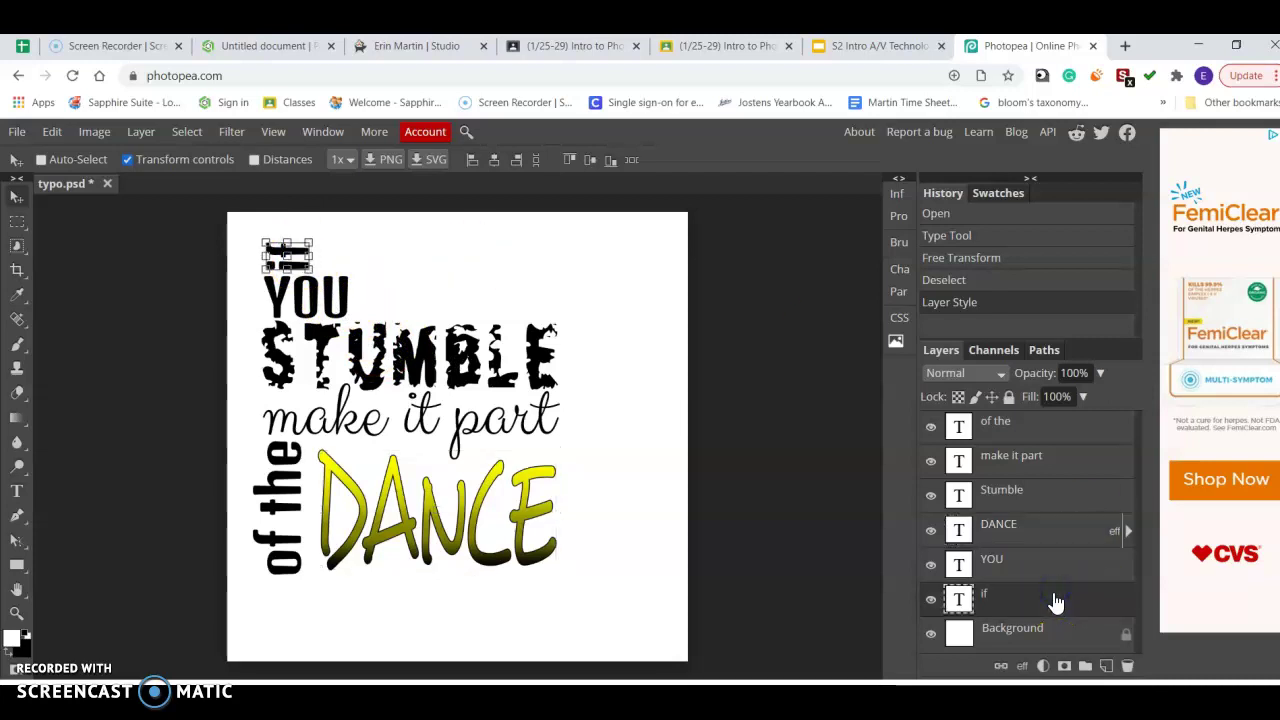
double_click(1055, 598)
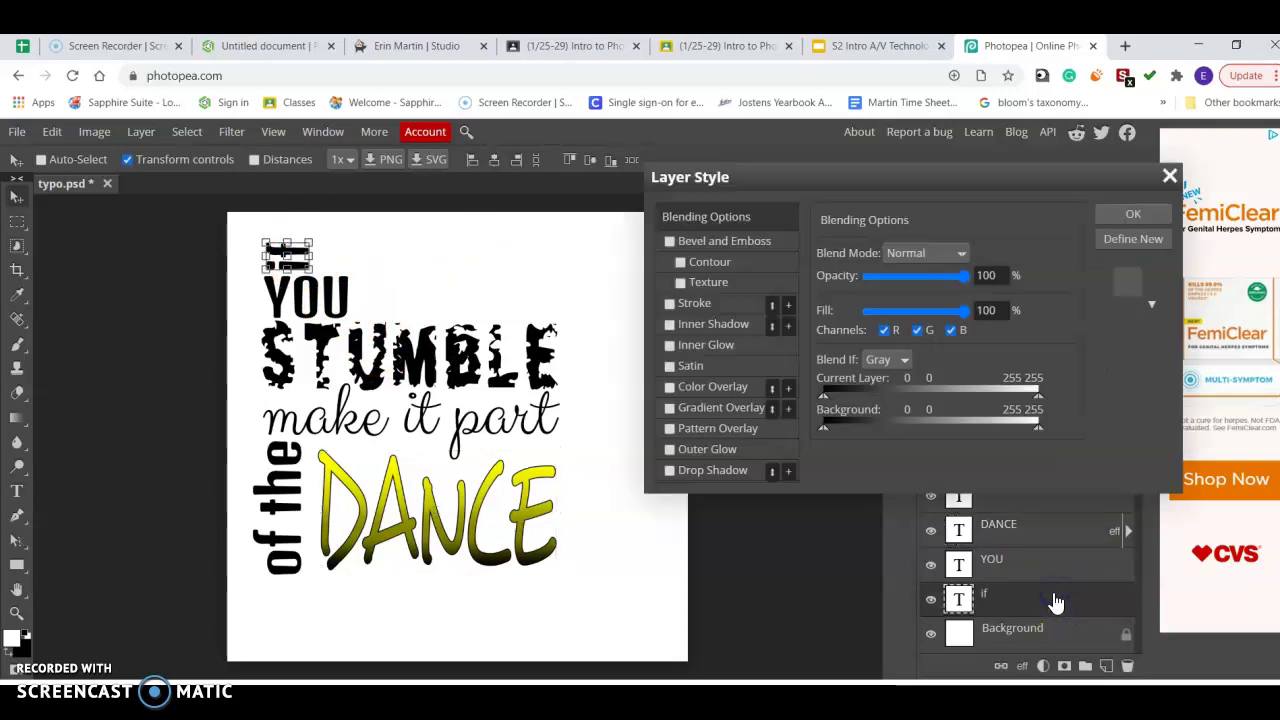
left_click(670, 387)
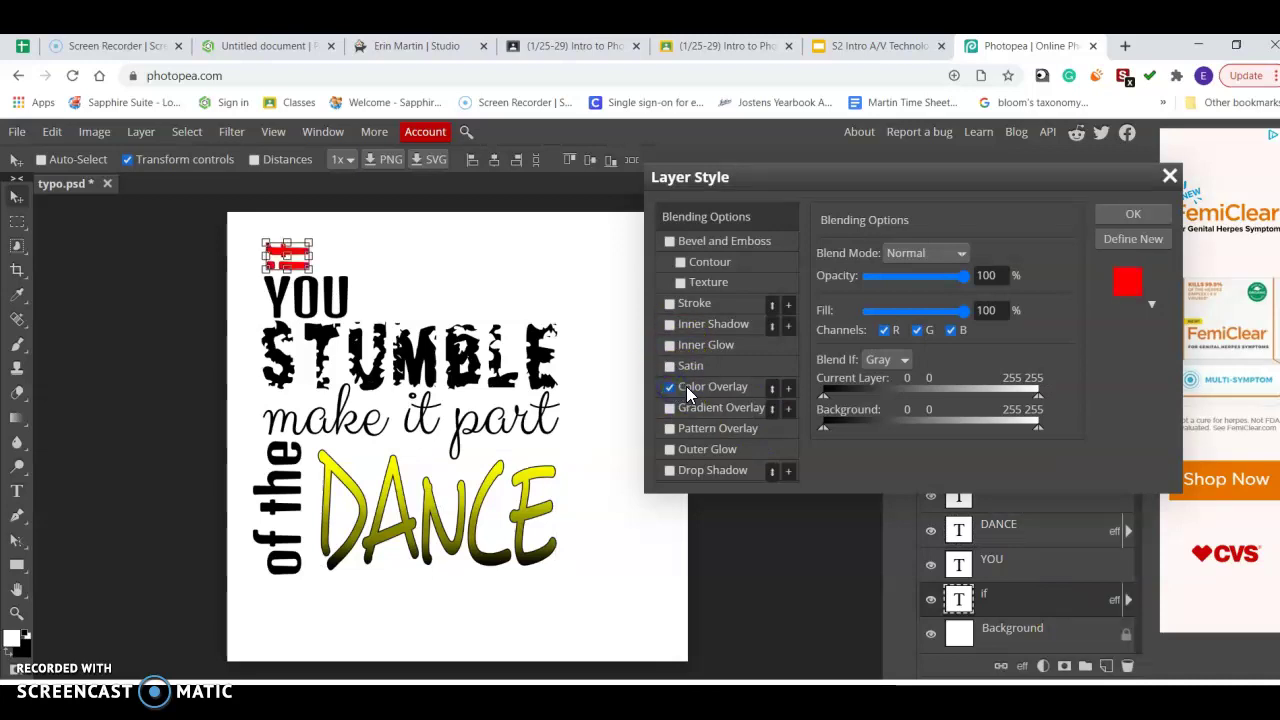
left_click(686, 386)
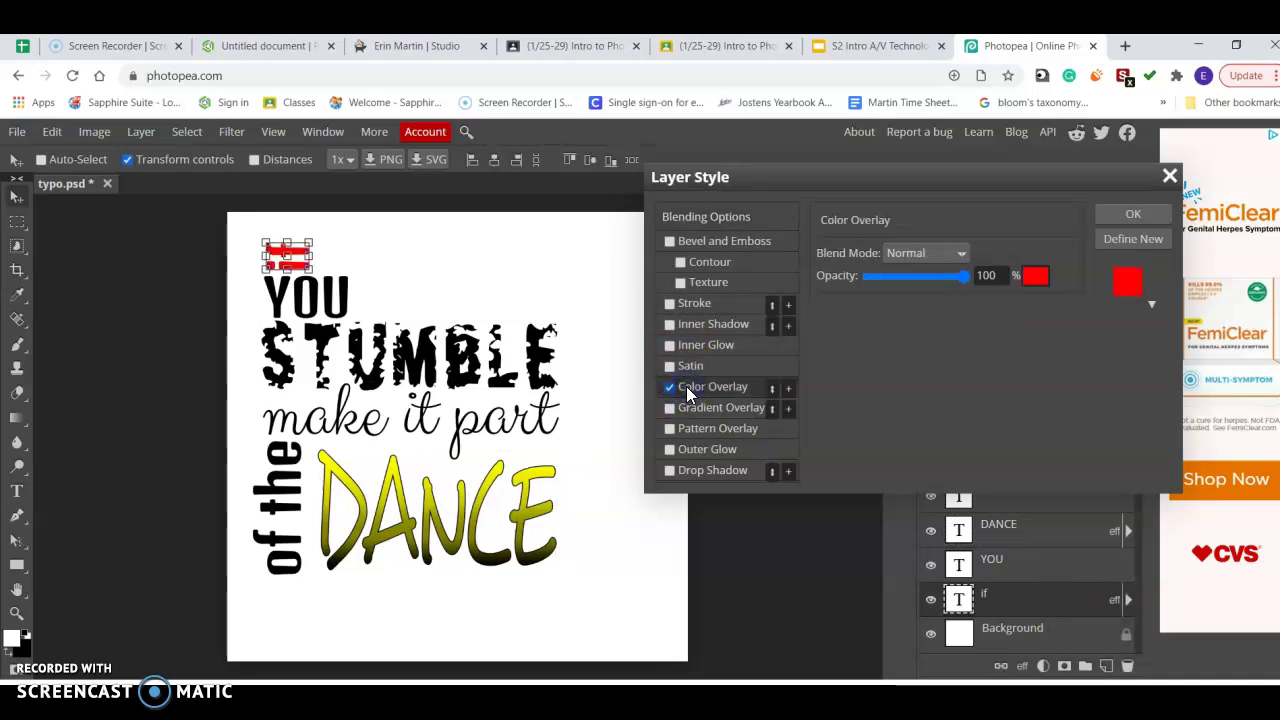
left_click(1036, 277)
left_click(1013, 404)
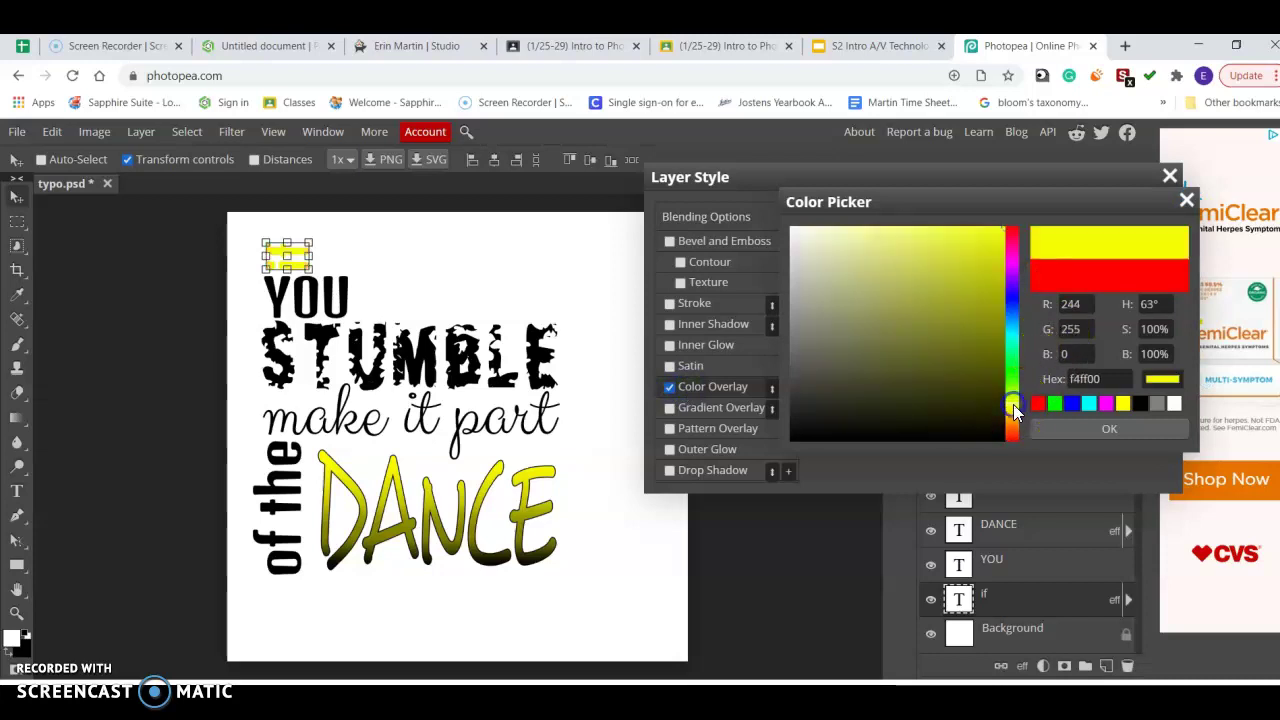
left_click(1115, 429)
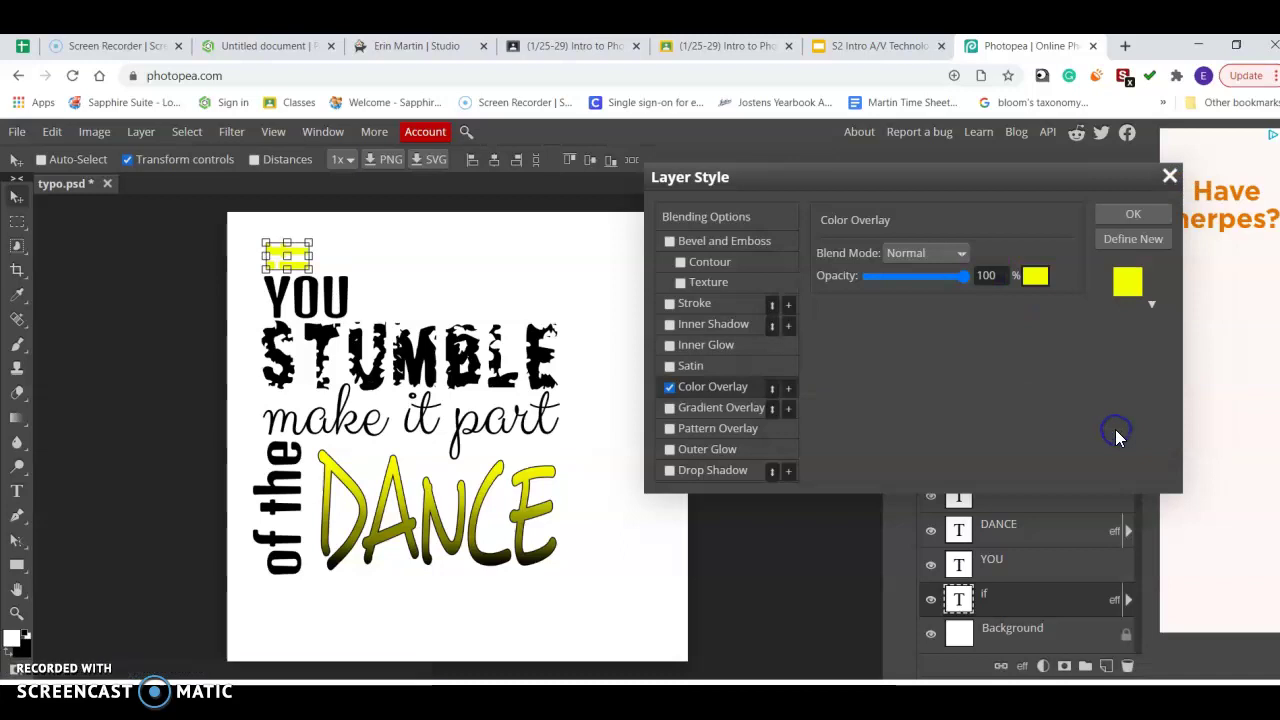
left_click(691, 304)
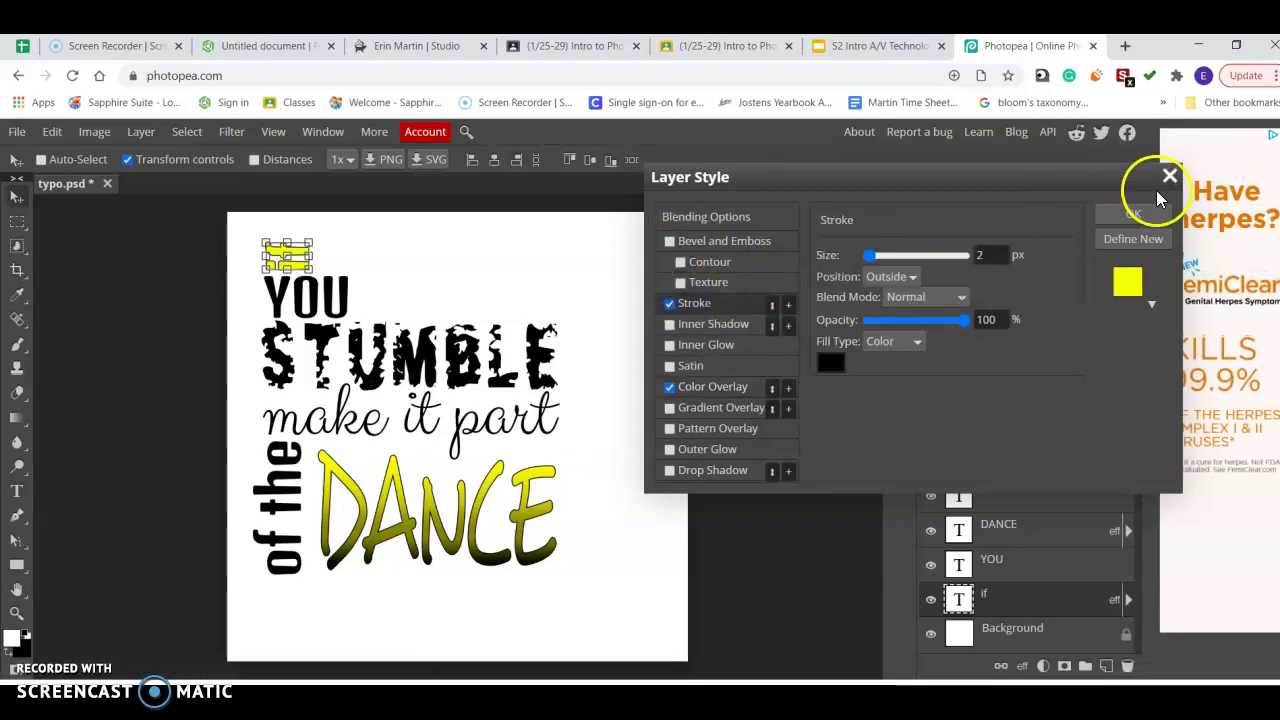
left_click(1146, 214)
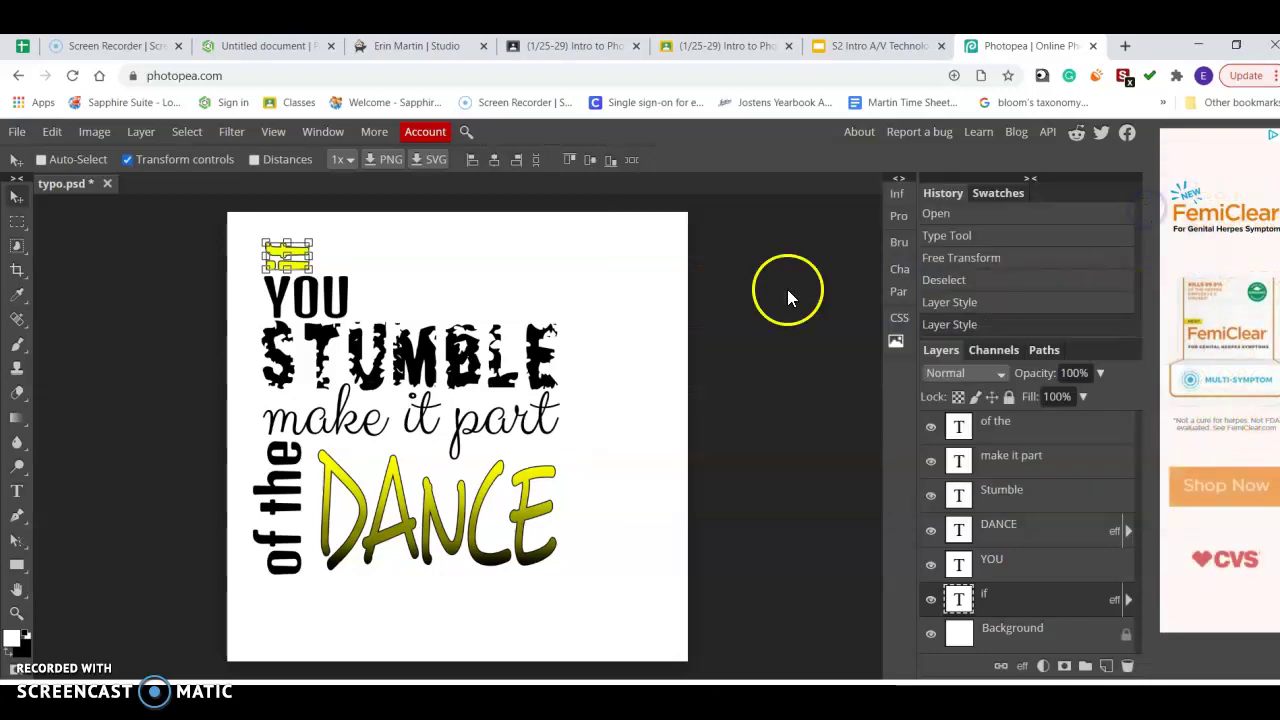
Step: Copy the layer style of the "if" layer and paste it onto the YOU layer
left_click(1028, 440)
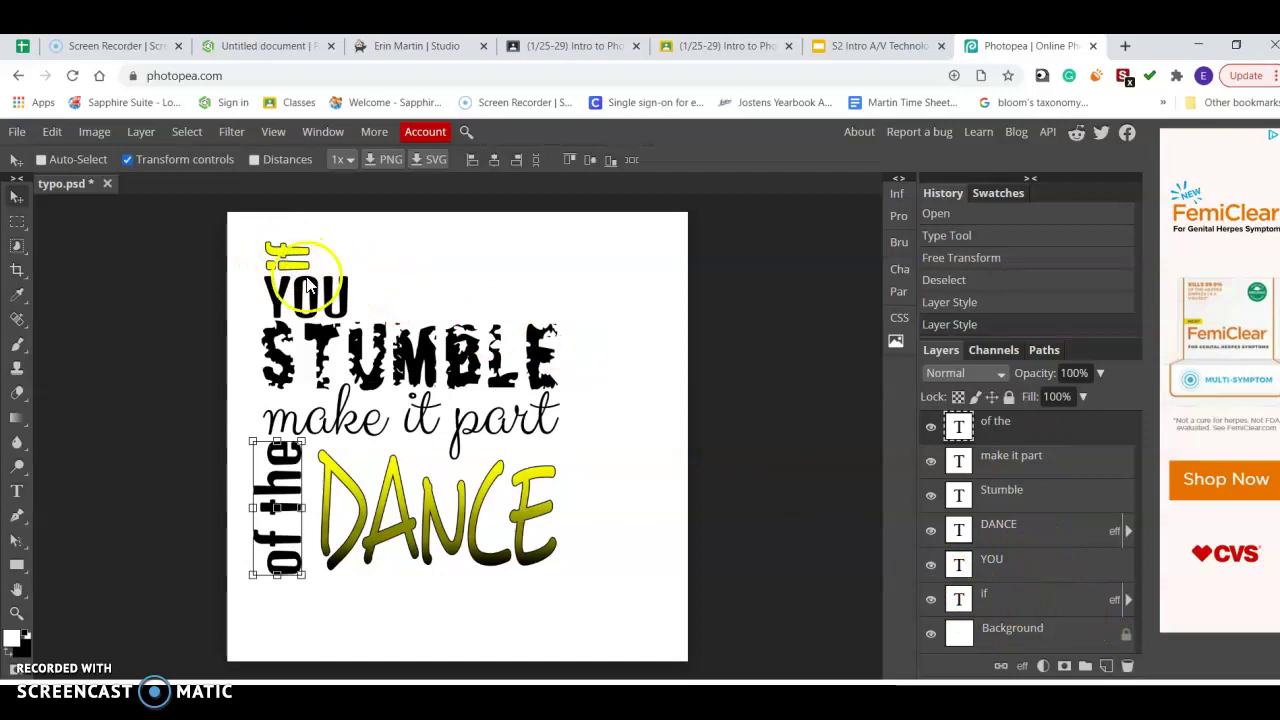
right_click(1073, 601)
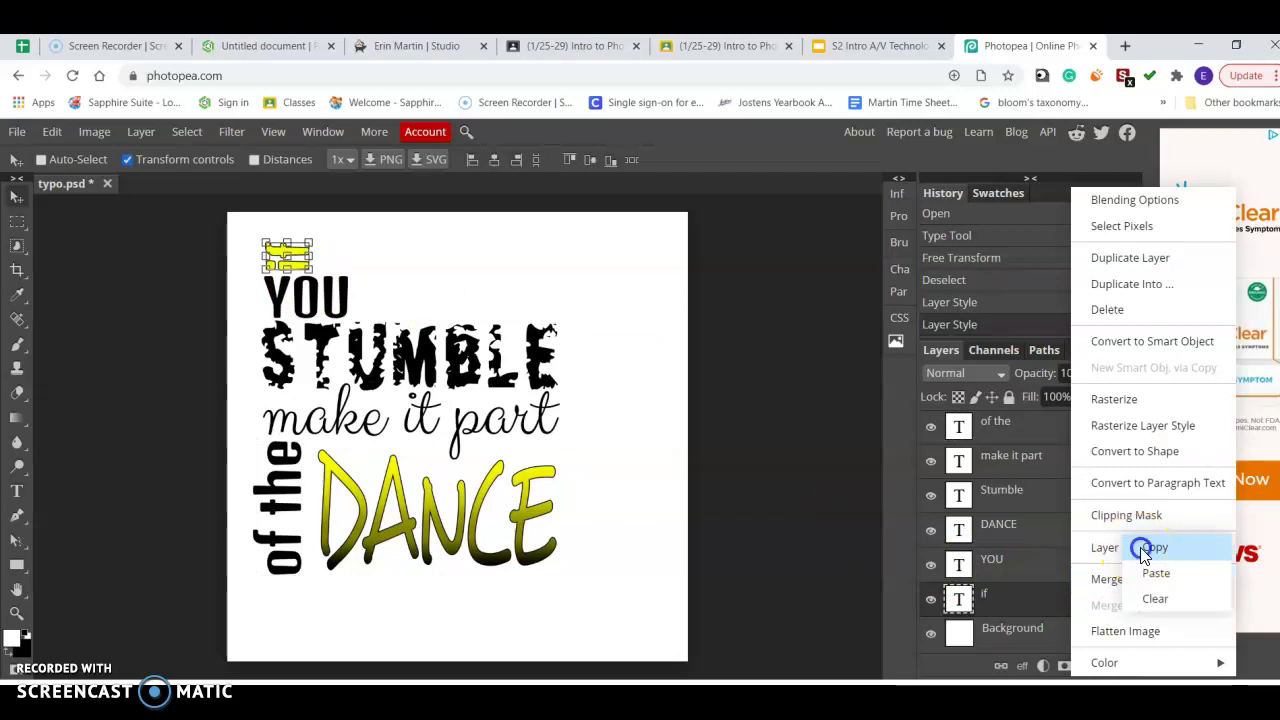
left_click(1140, 547)
right_click(1045, 568)
mouse_move(1090, 546)
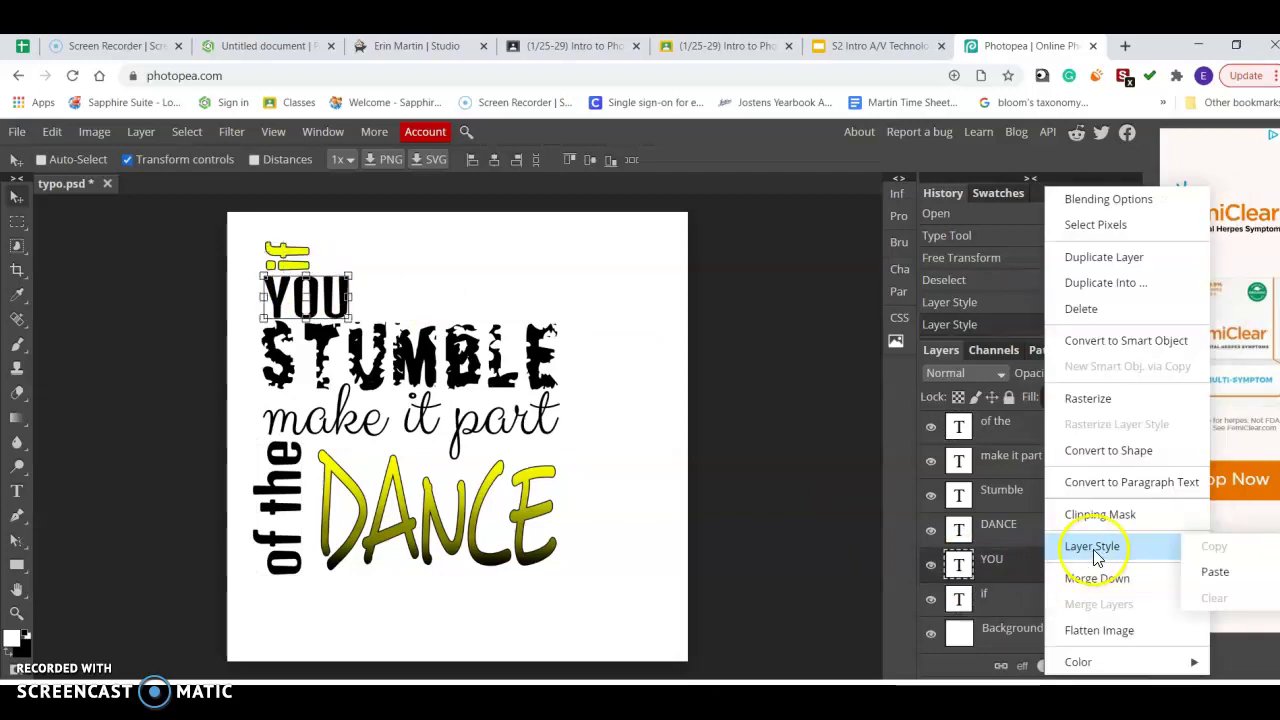
left_click(1211, 570)
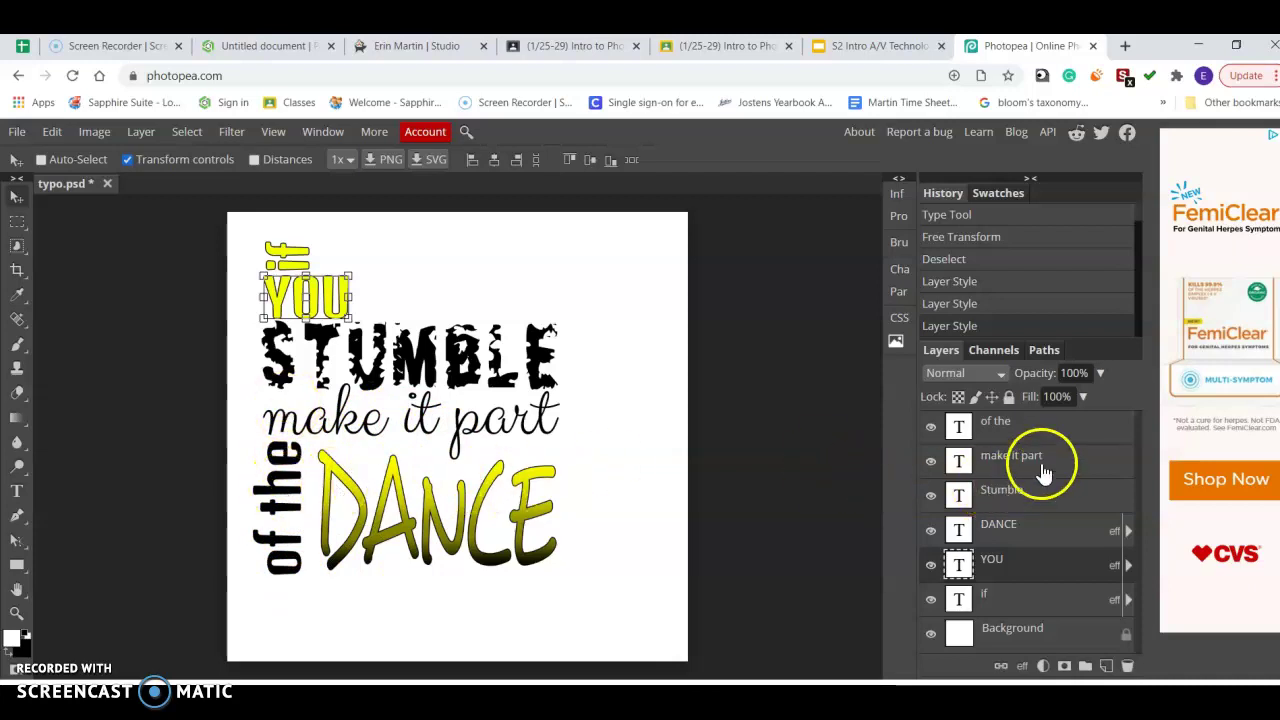
Step: Paste the copied layer style onto the "of the" layer
right_click(995, 428)
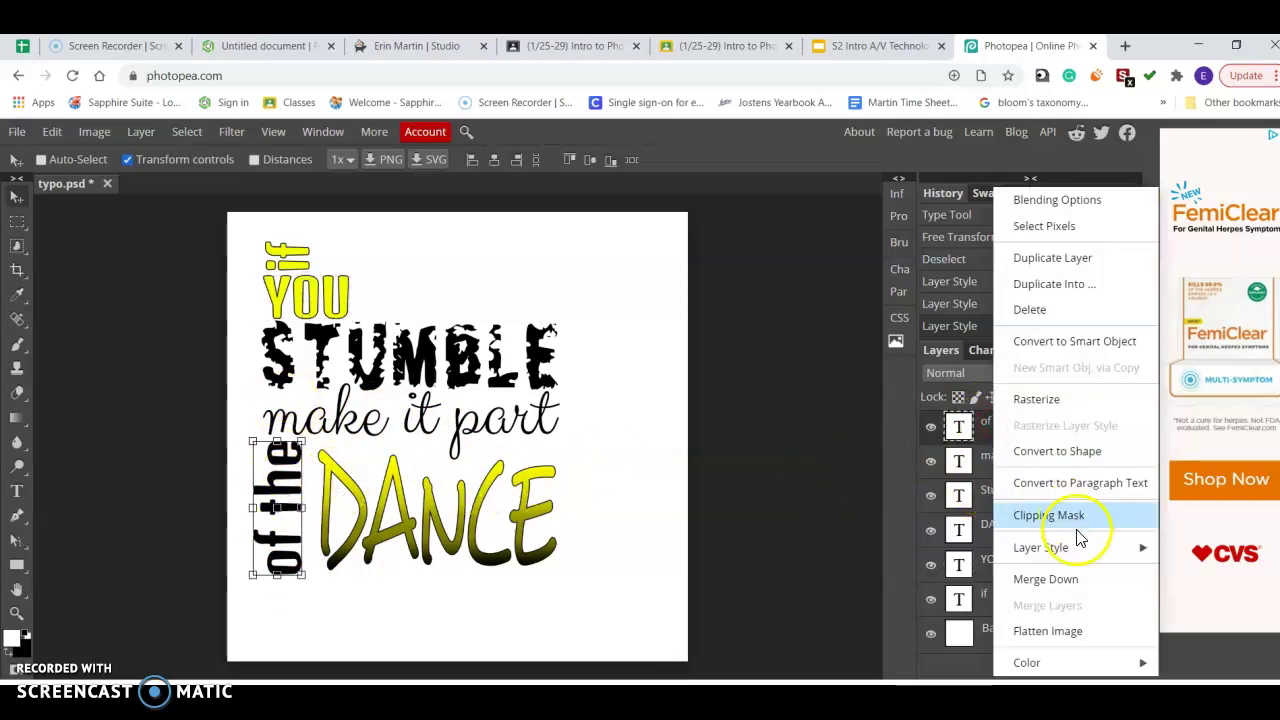
mouse_move(1095, 550)
left_click(1196, 573)
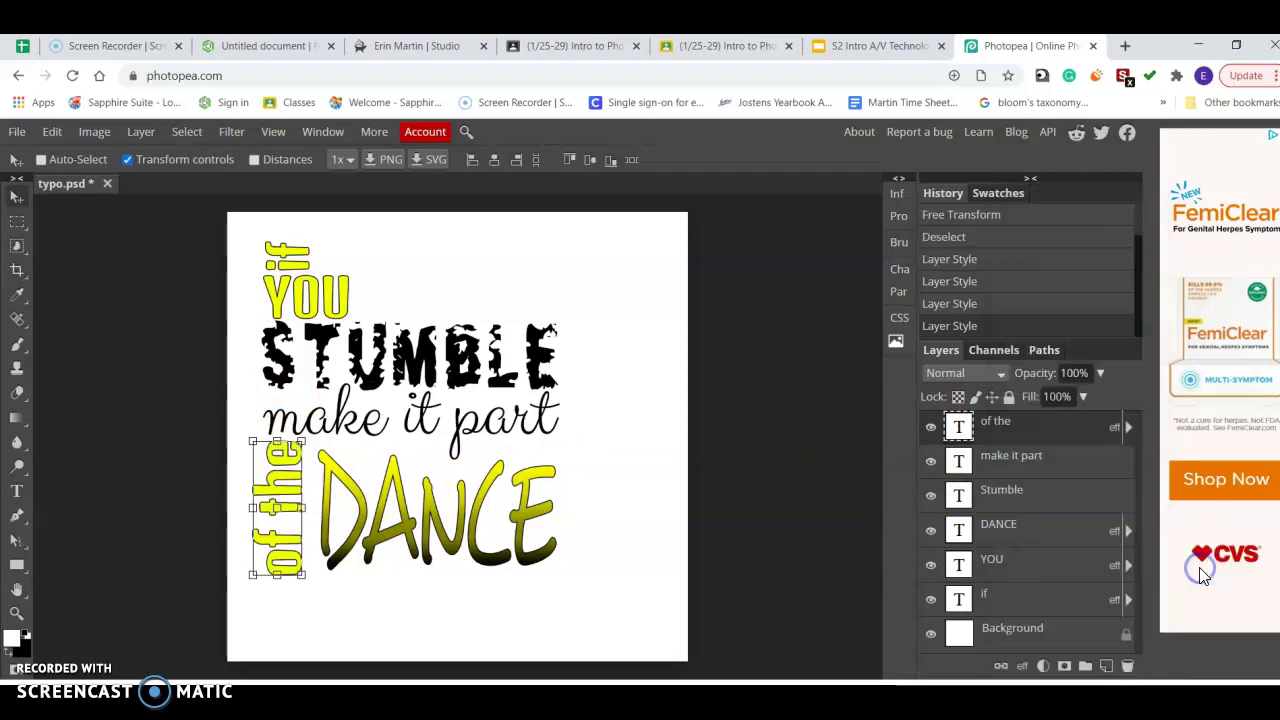
left_click(649, 452)
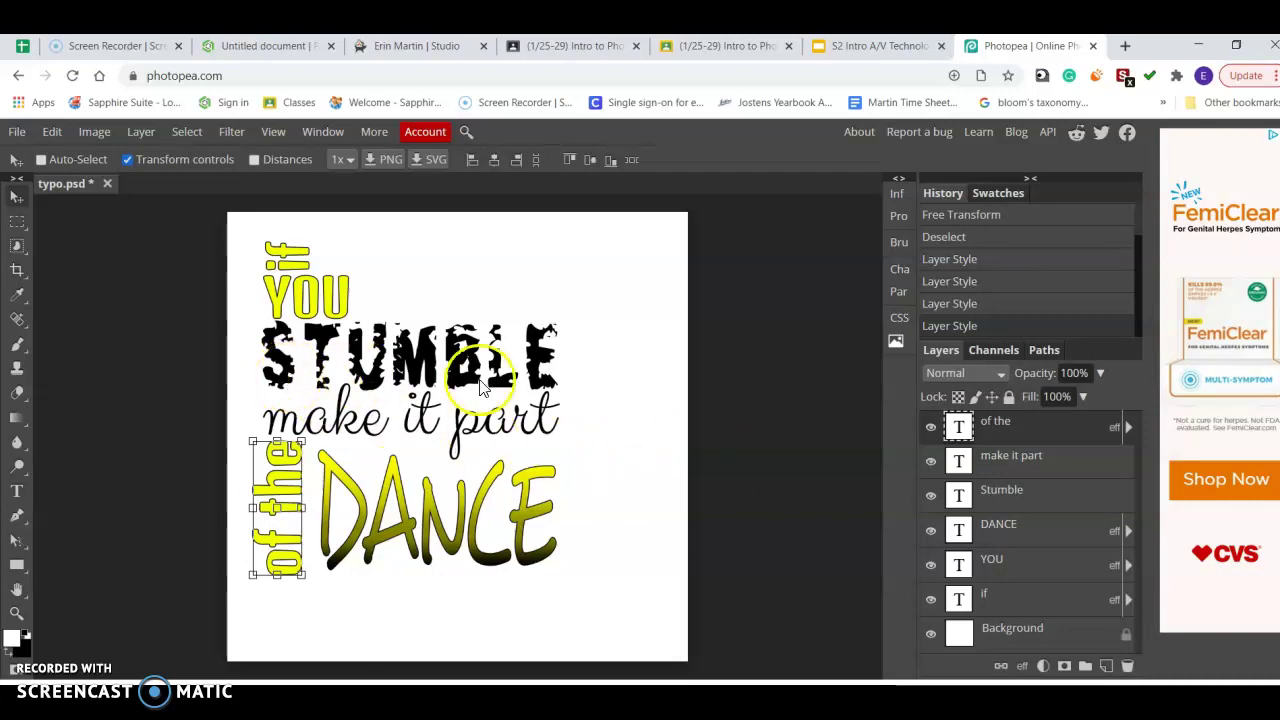
Step: Add a 2 px yellow (fffc00) outside stroke to the Stumble layer and apply the layer style
double_click(1088, 505)
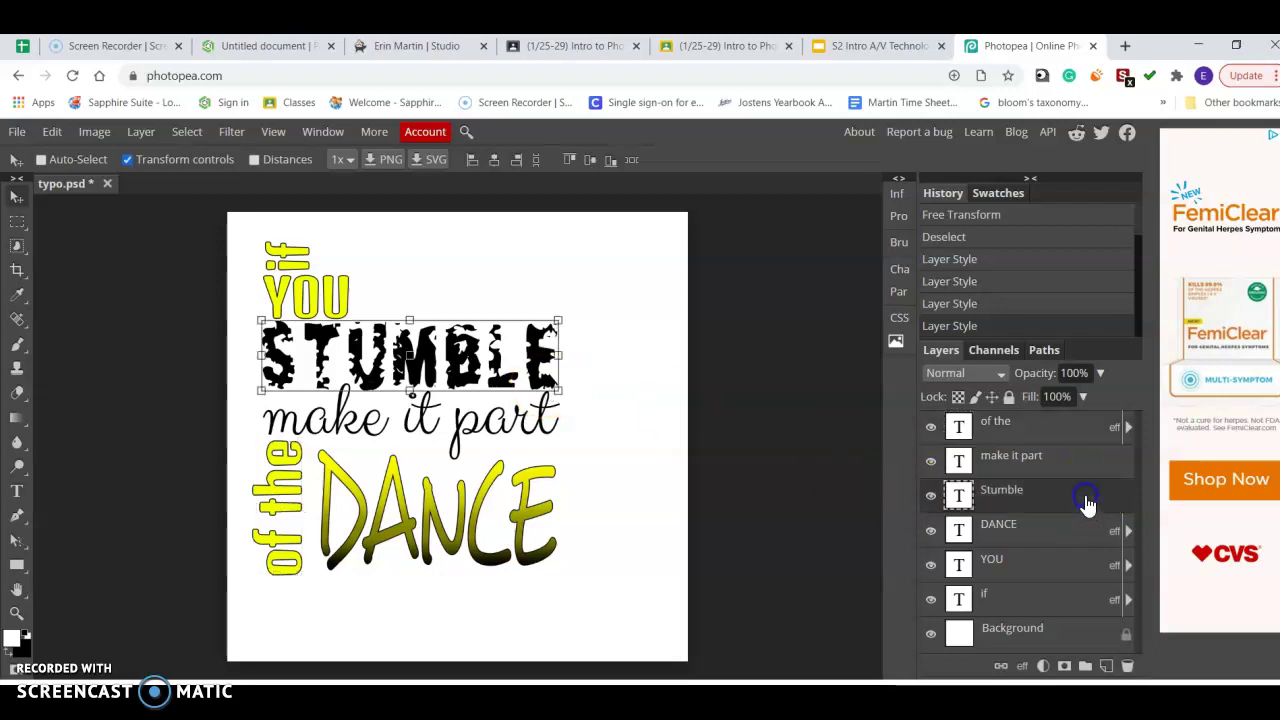
left_click(669, 304)
left_click(700, 304)
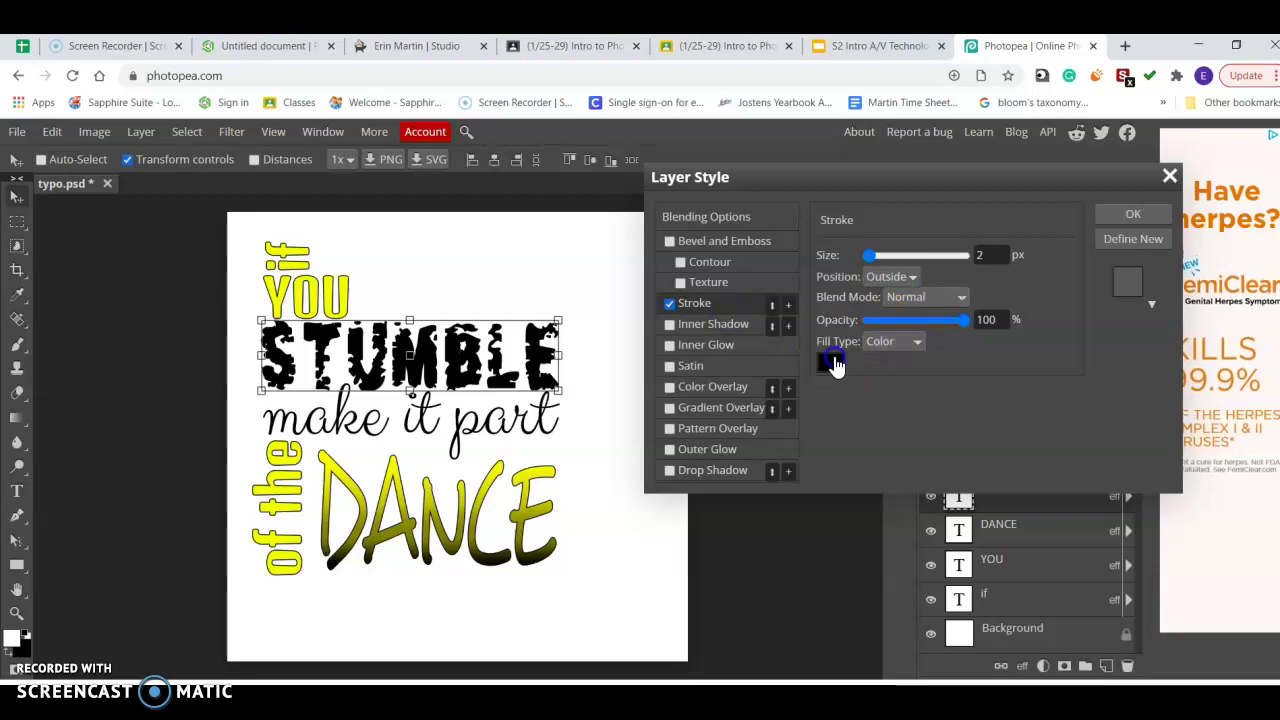
left_click(830, 362)
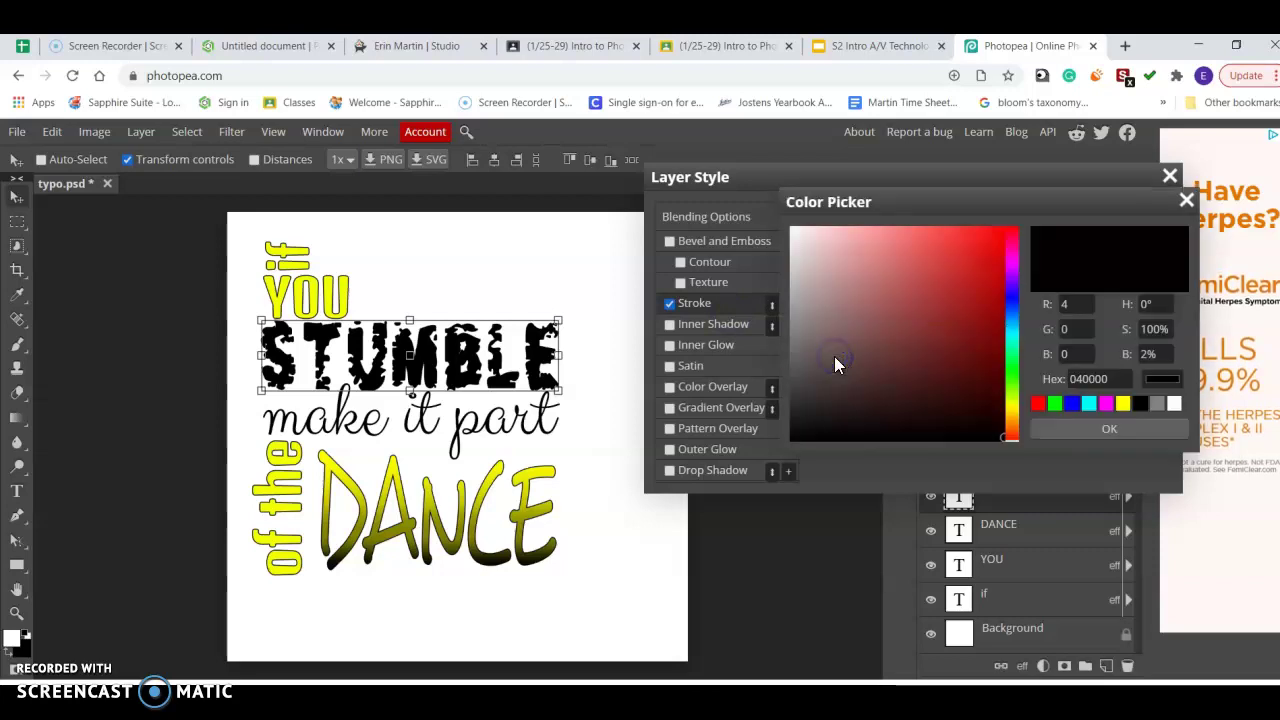
left_click(1018, 405)
left_click_drag(997, 229, 1013, 212)
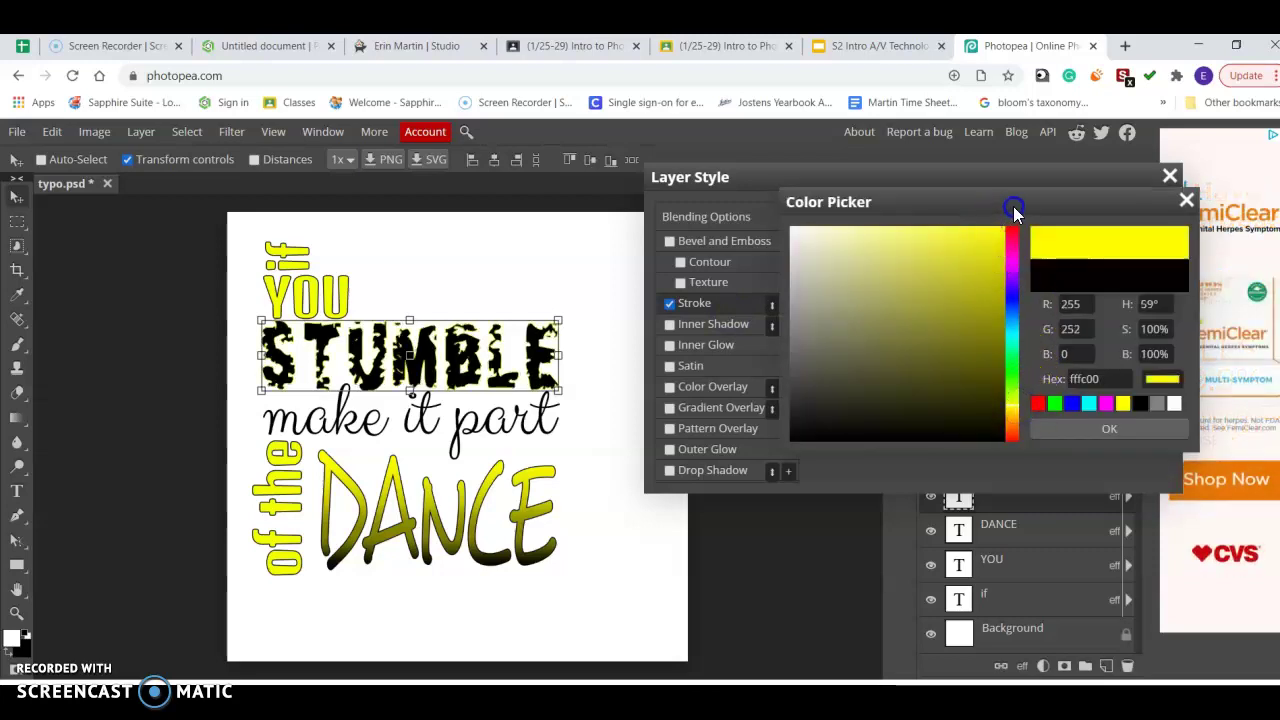
left_click(1077, 427)
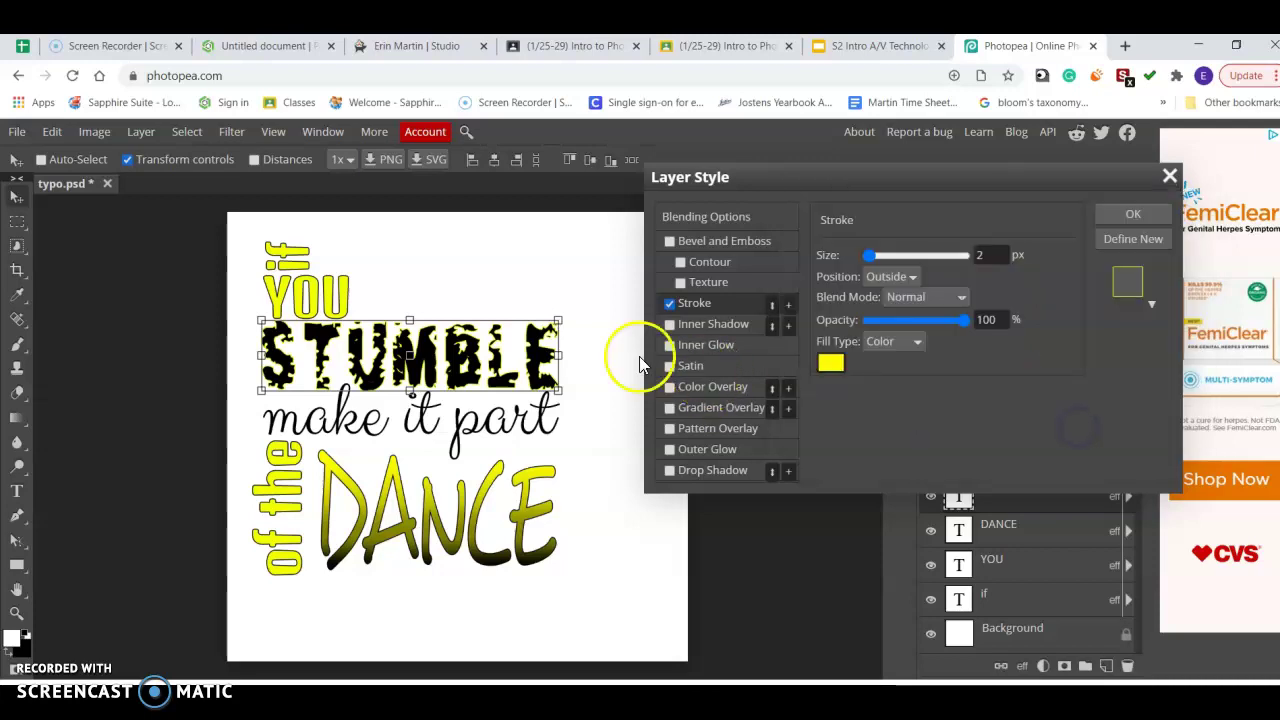
left_click(1148, 212)
left_click(661, 318)
left_click(661, 318)
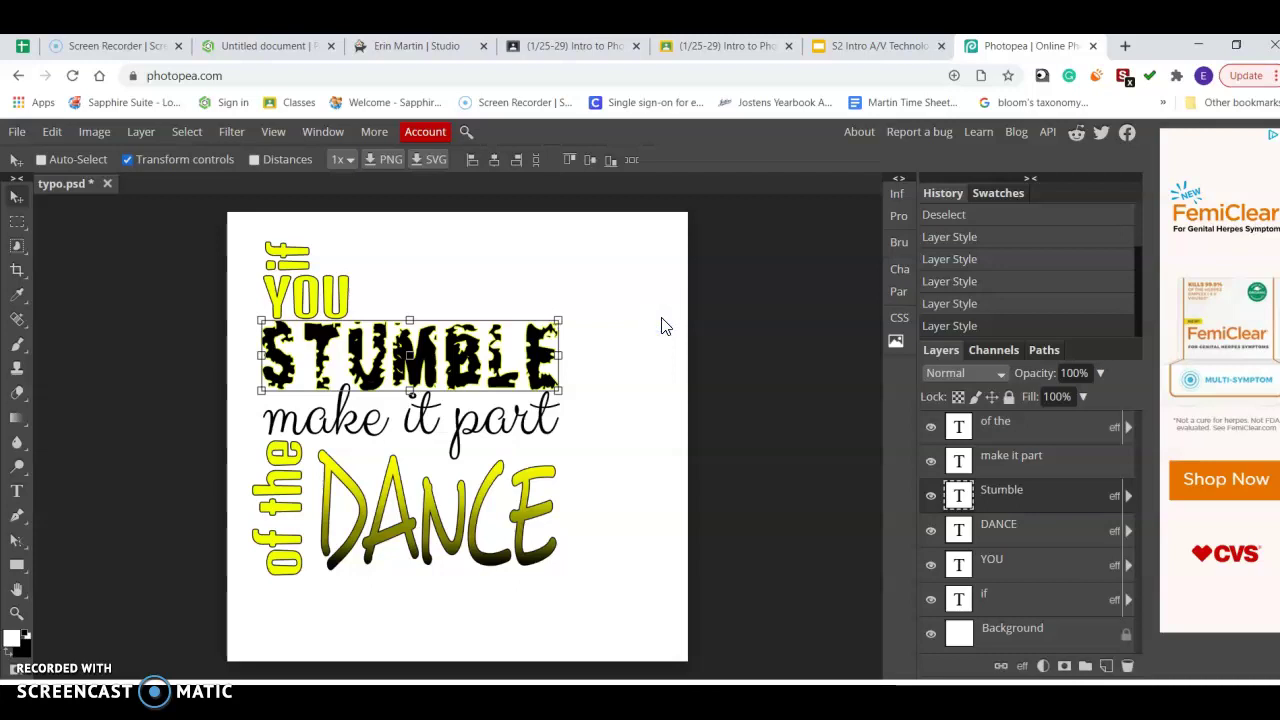
left_click(1055, 460)
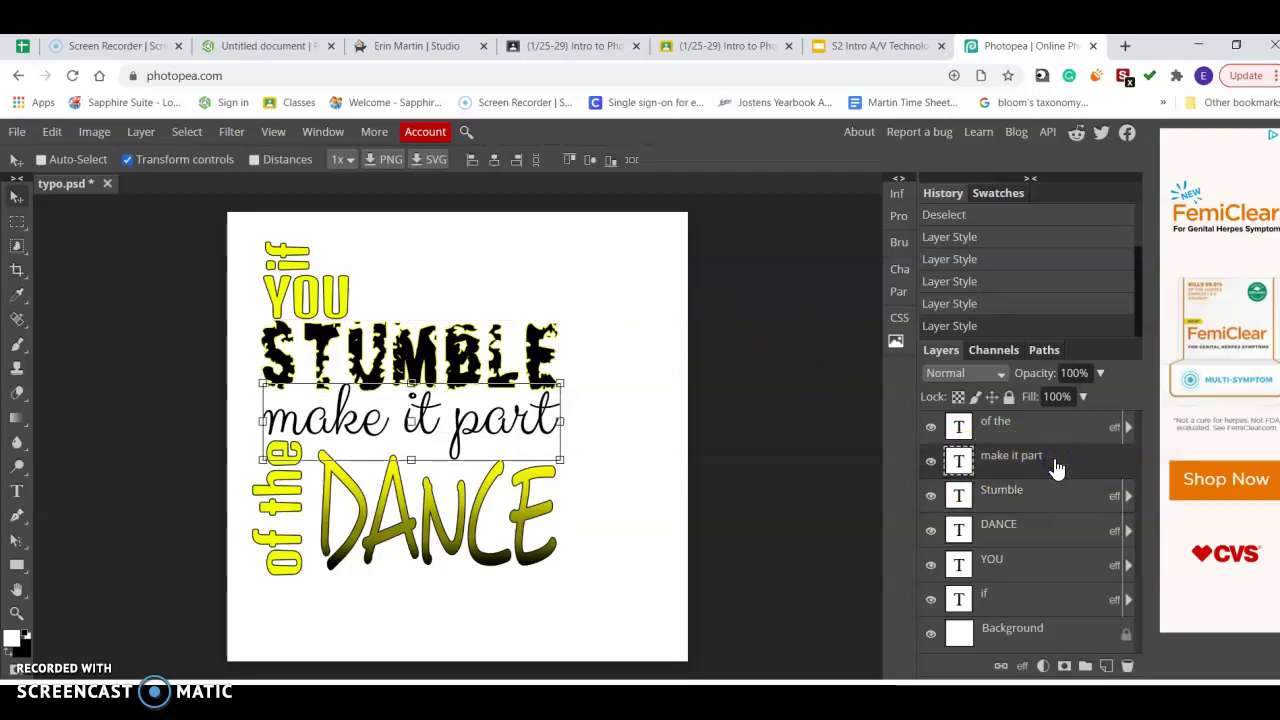
right_click(1080, 466)
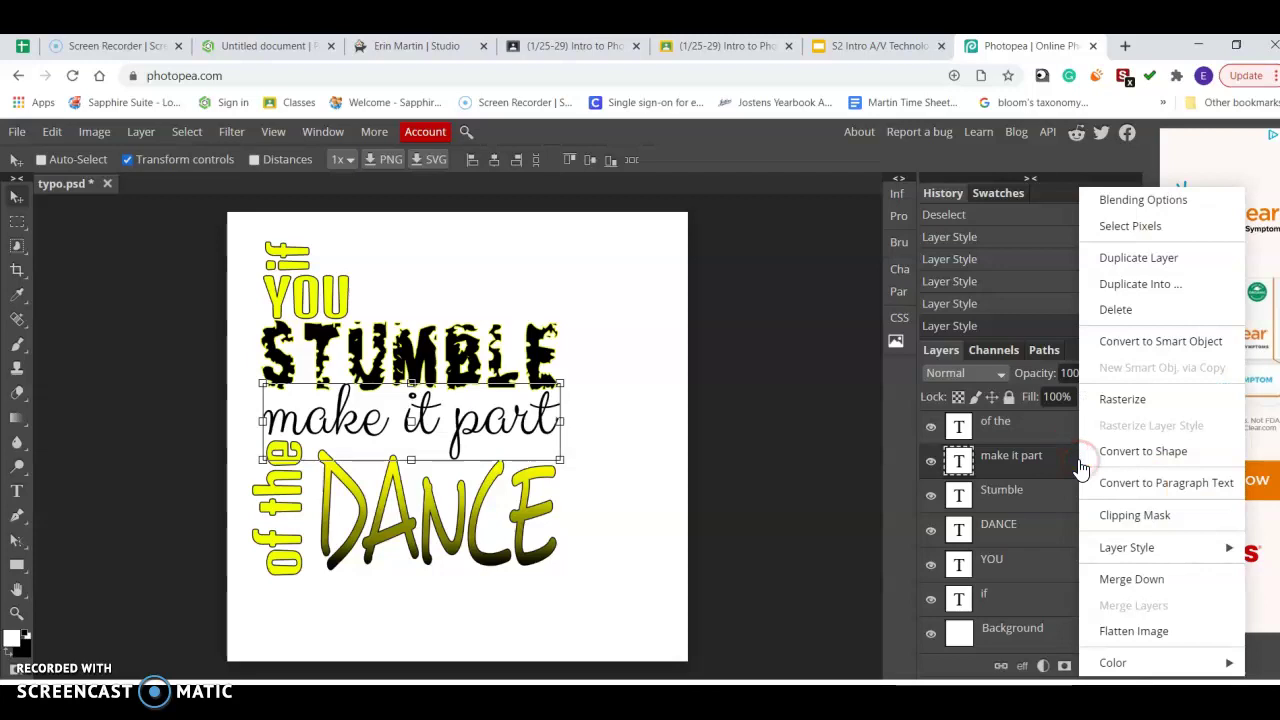
double_click(1043, 471)
right_click(1043, 471)
left_click(775, 460)
Step: Add the same yellow stroke to the "make it part" layer and apply the layer style
left_click(1088, 466)
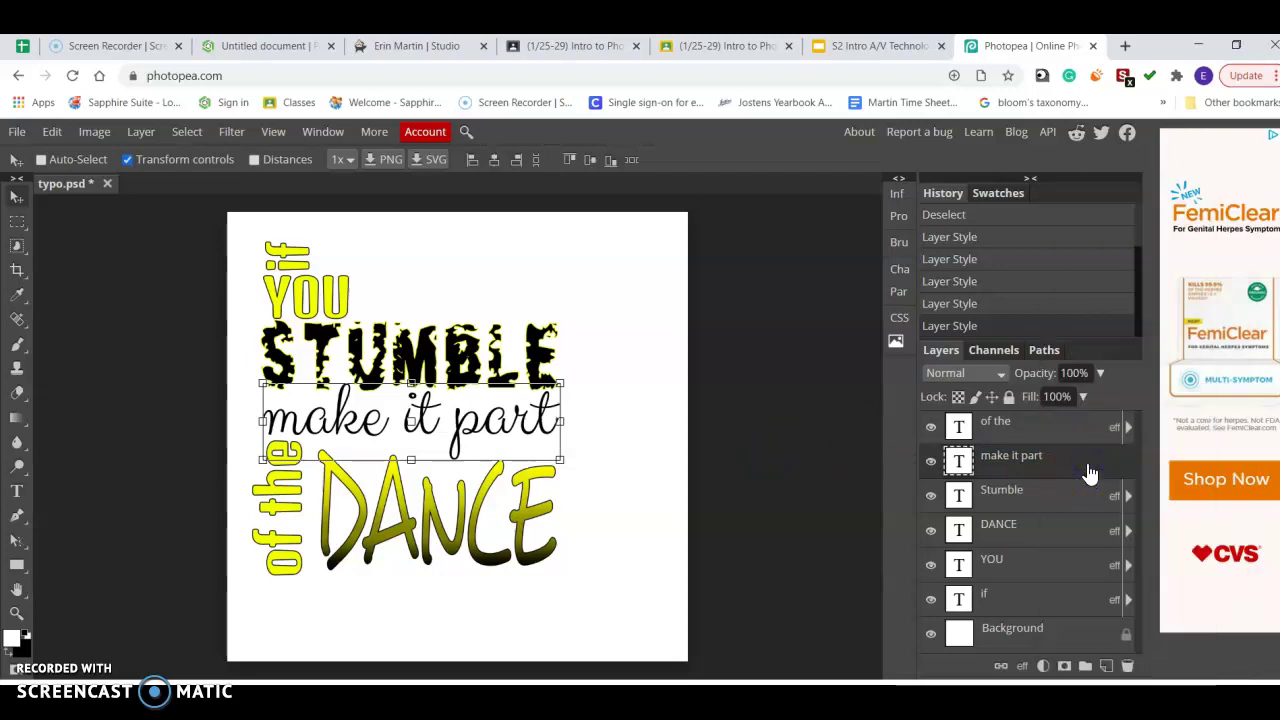
double_click(1090, 473)
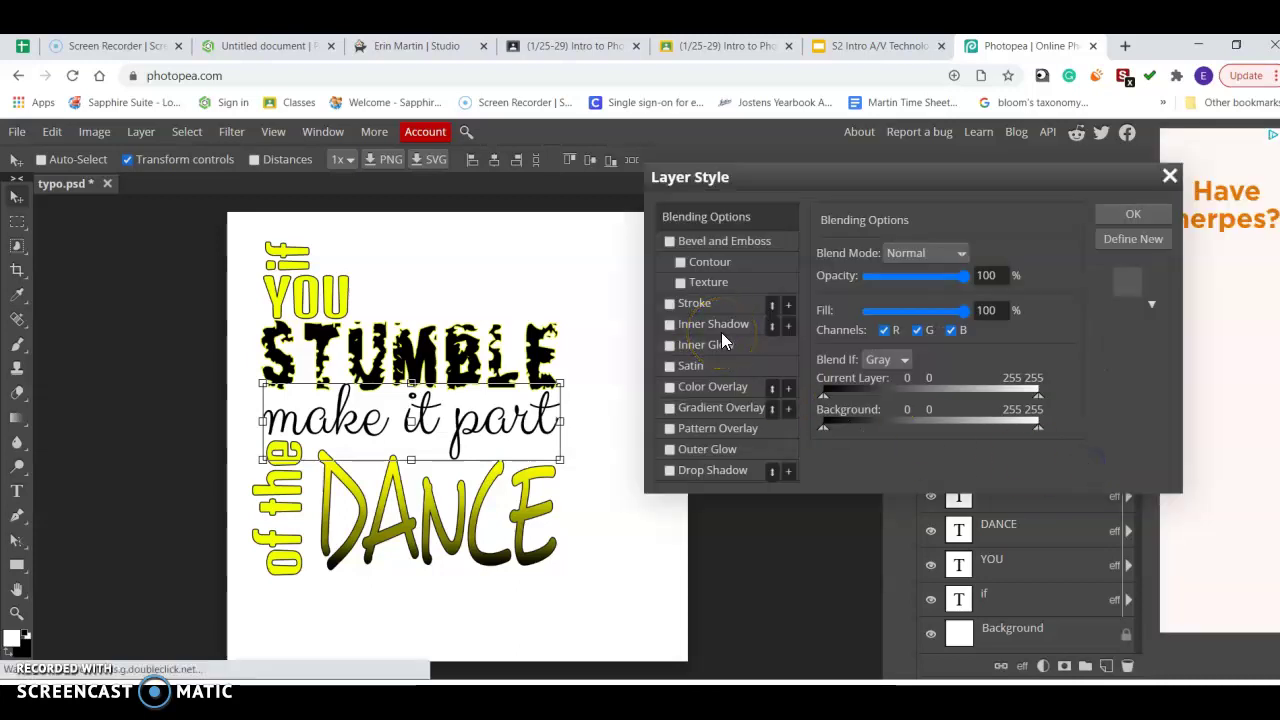
left_click(669, 304)
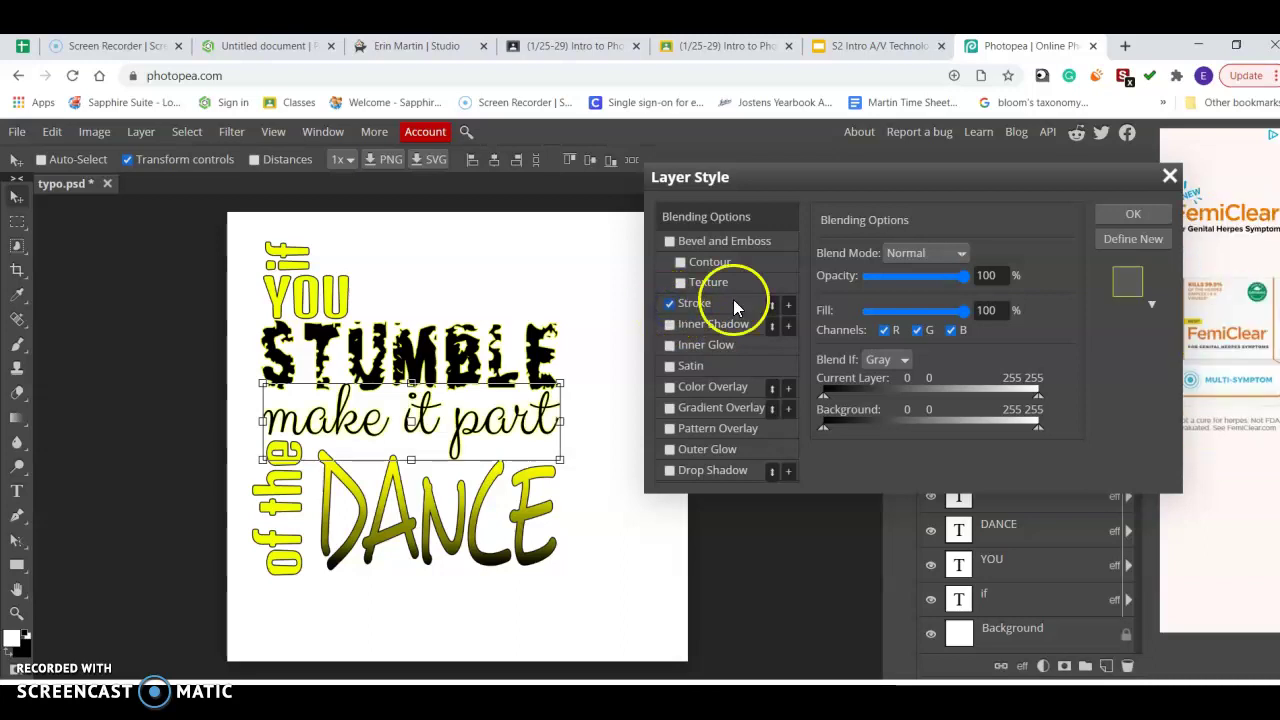
left_click(1135, 213)
left_click(566, 339)
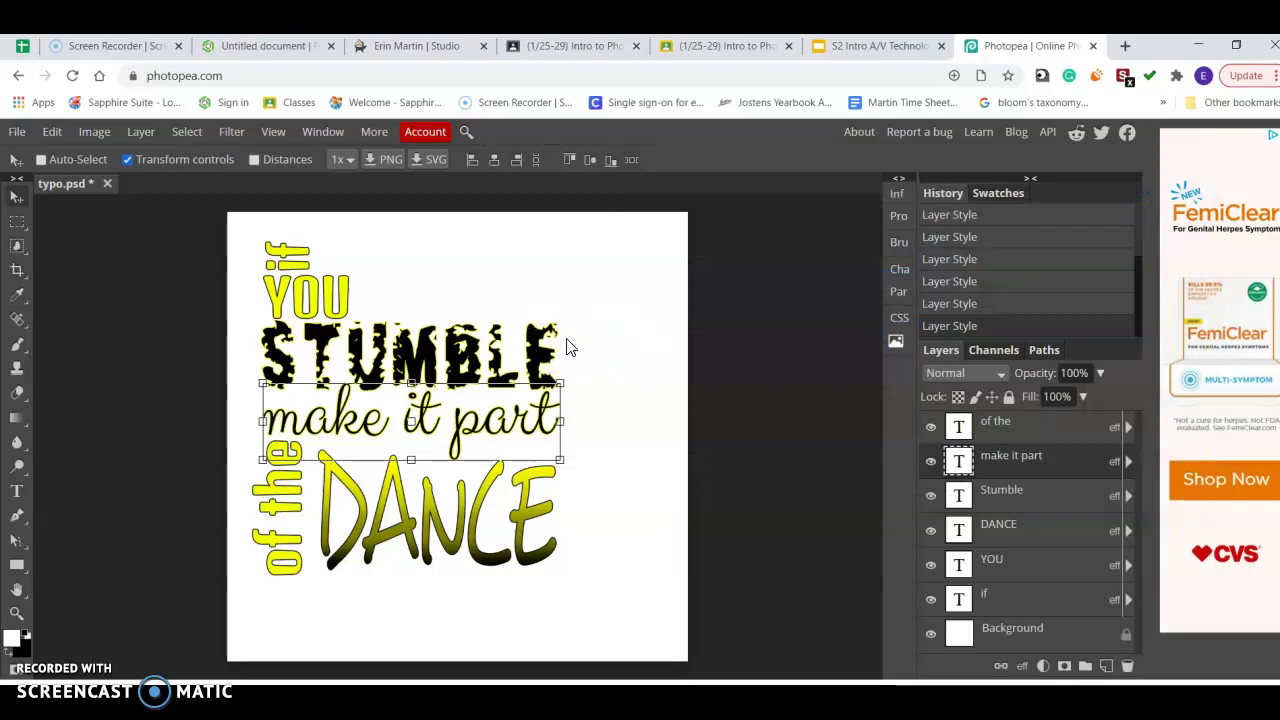